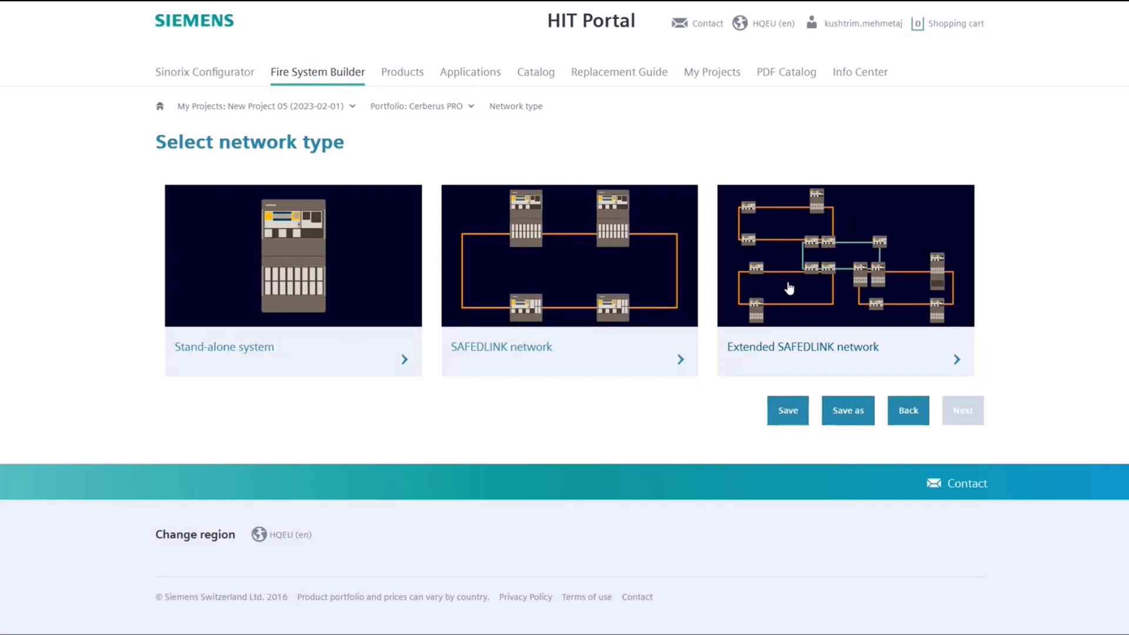
Select the Extended SAFEDLINK card on the Select network type page.
click(767, 348)
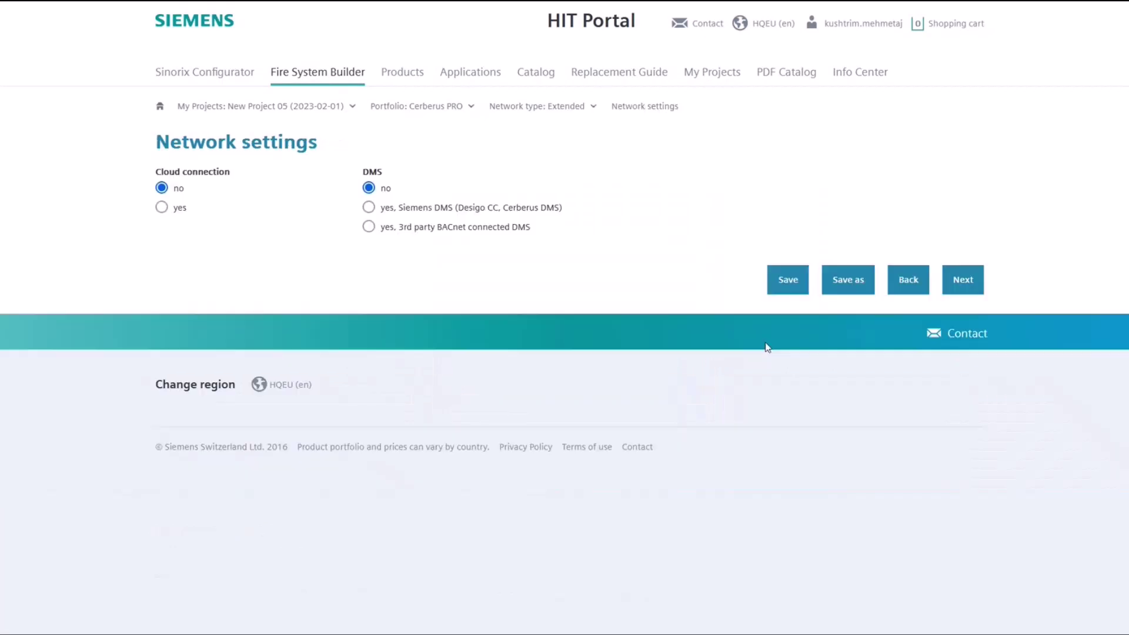
Set cloud connection to yes, DMS to 3rd-party BACnet connected, and License key (S3).
click(161, 208)
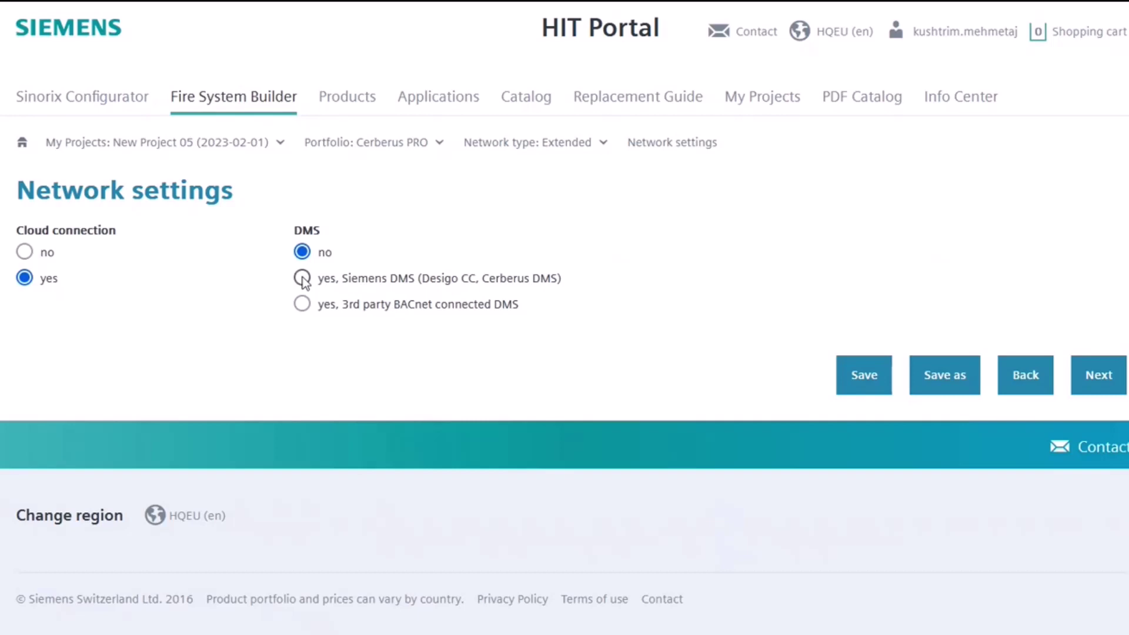
click(302, 279)
click(302, 304)
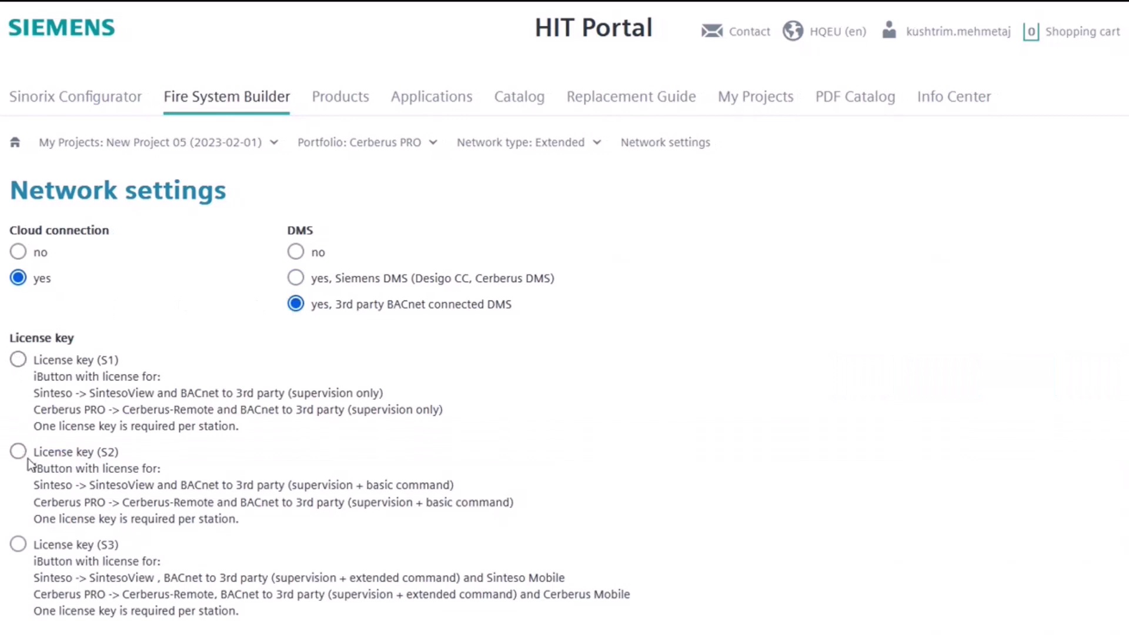
click(18, 546)
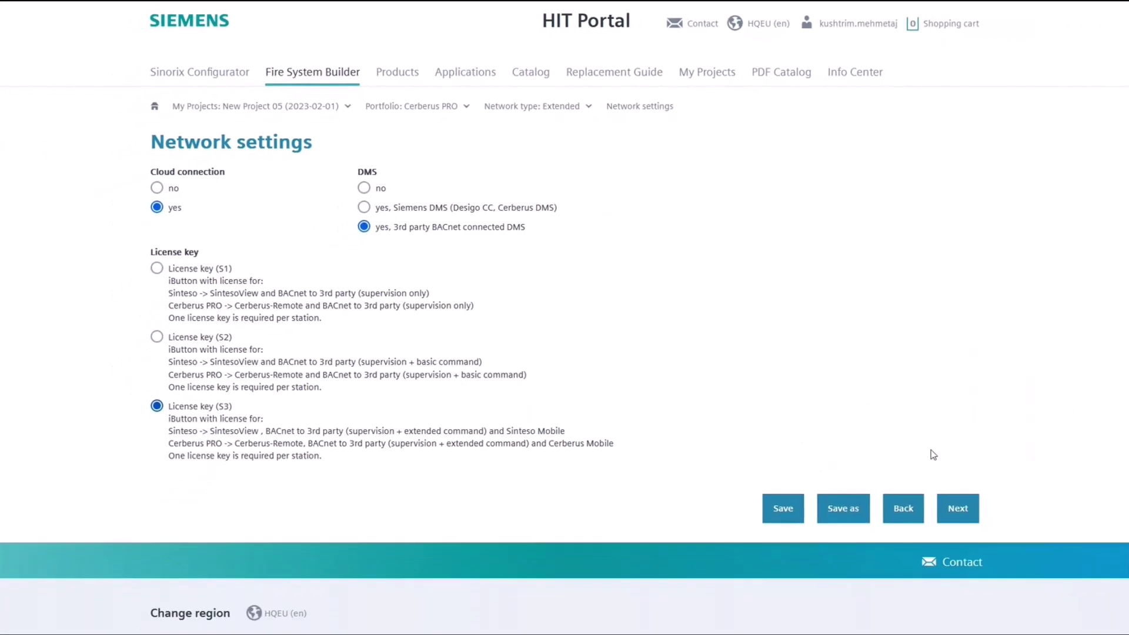
click(1007, 571)
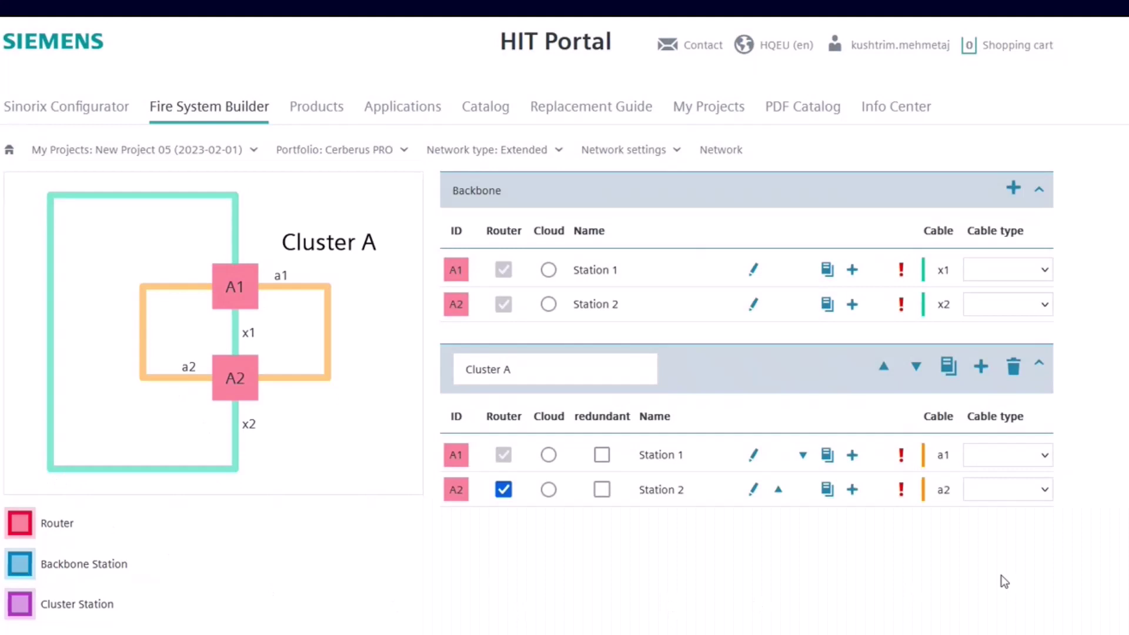
Set backbone cables x1 and x2 to single mode fibre optic.
click(1043, 270)
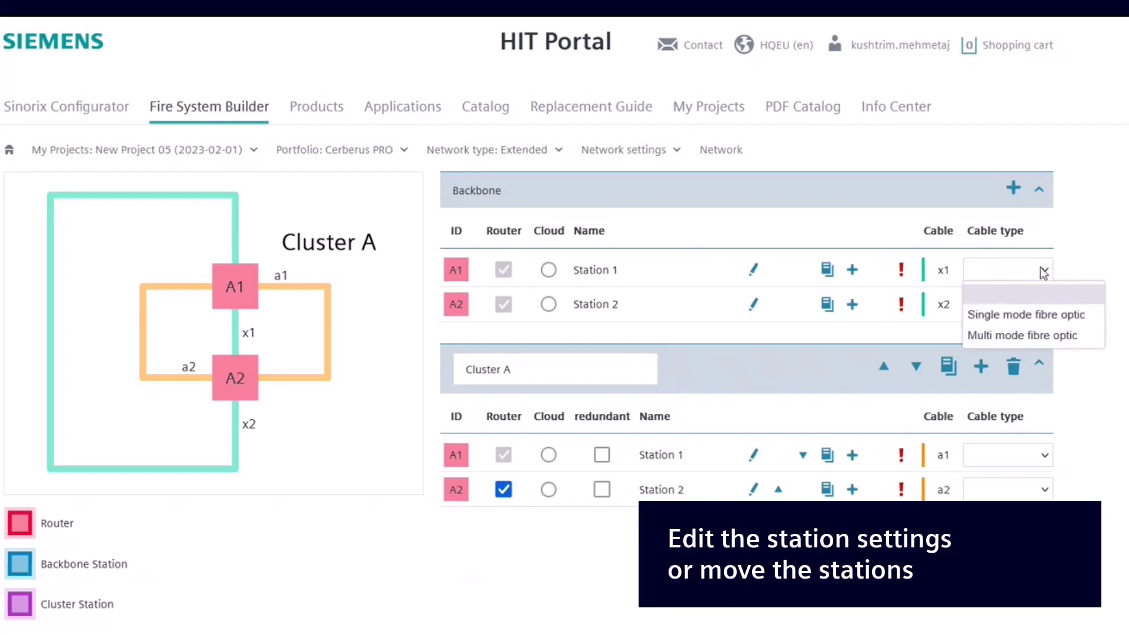
click(1052, 318)
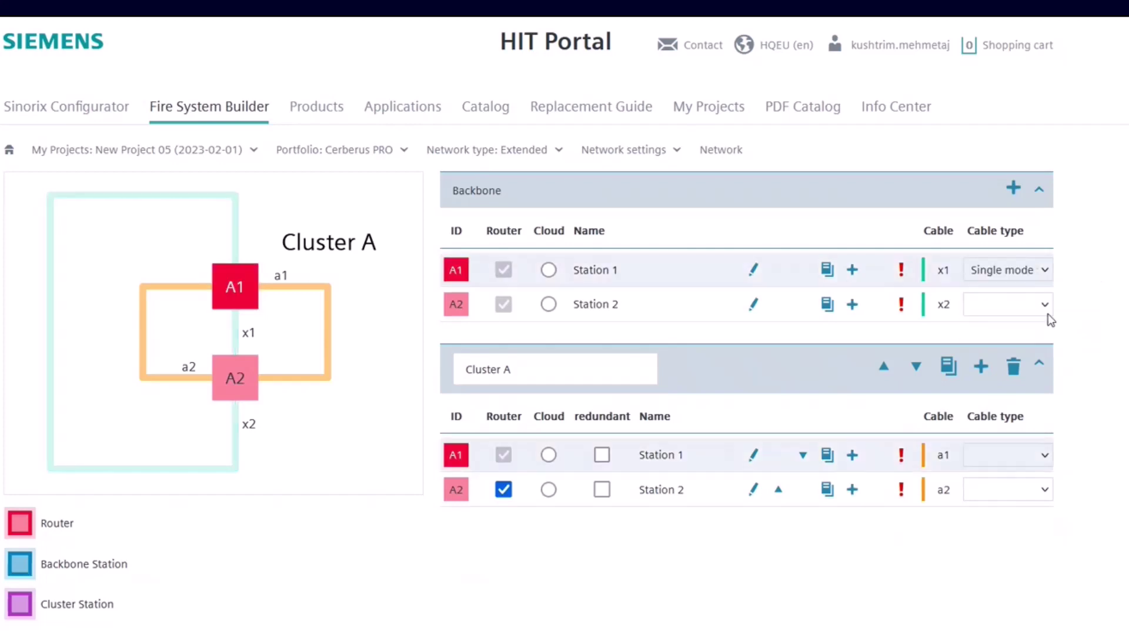
click(1044, 307)
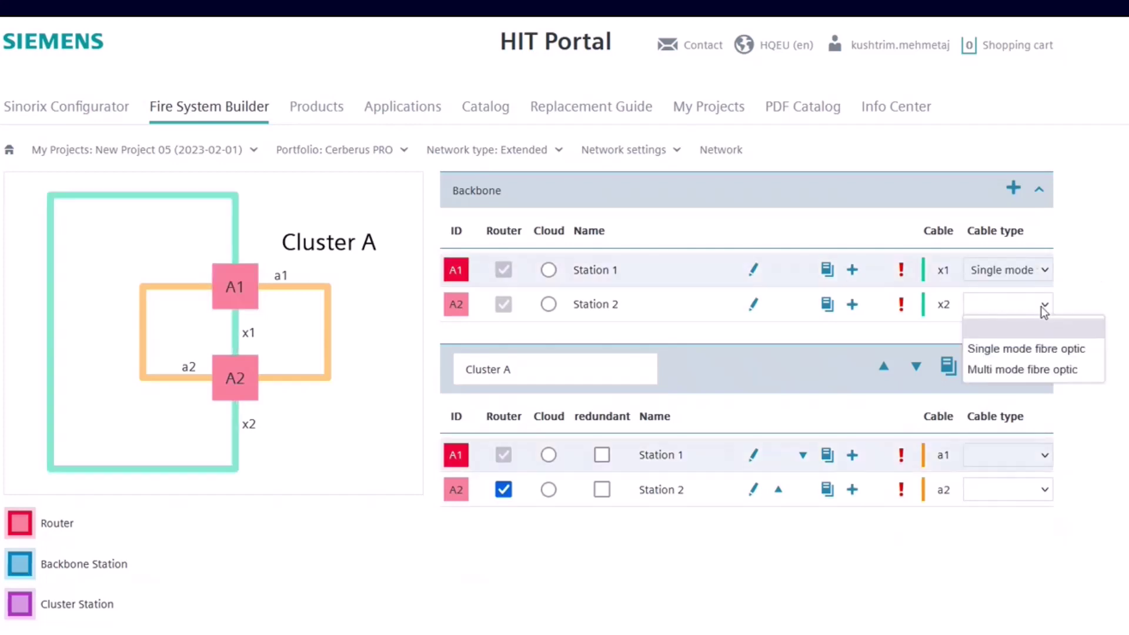
click(1053, 349)
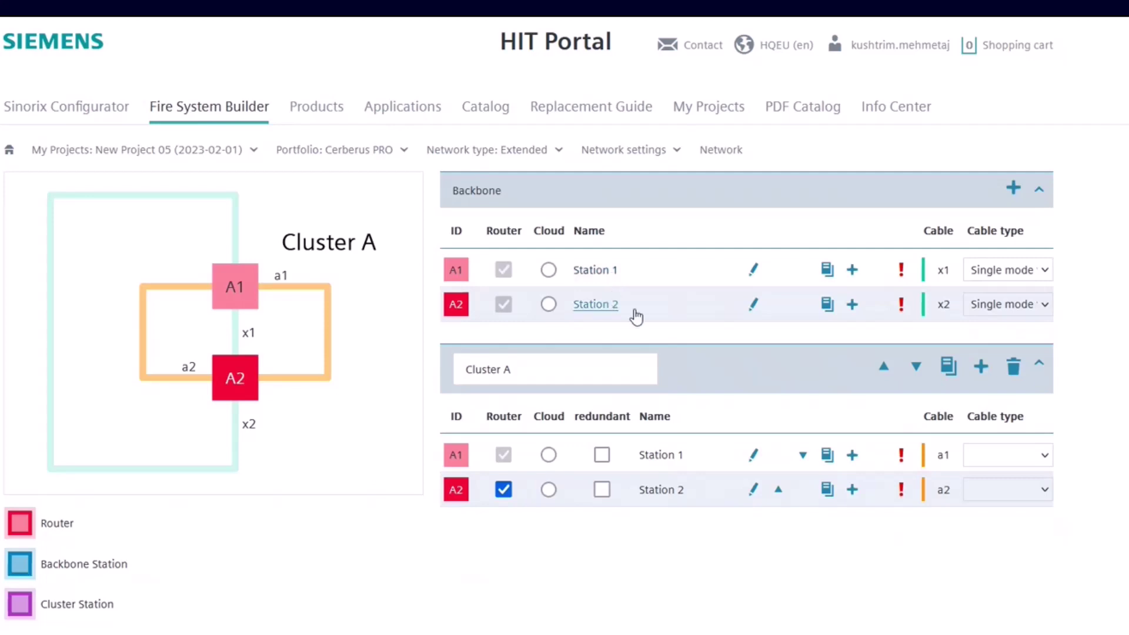
Set Cluster A cables a1 and a2 to copper cable.
click(976, 453)
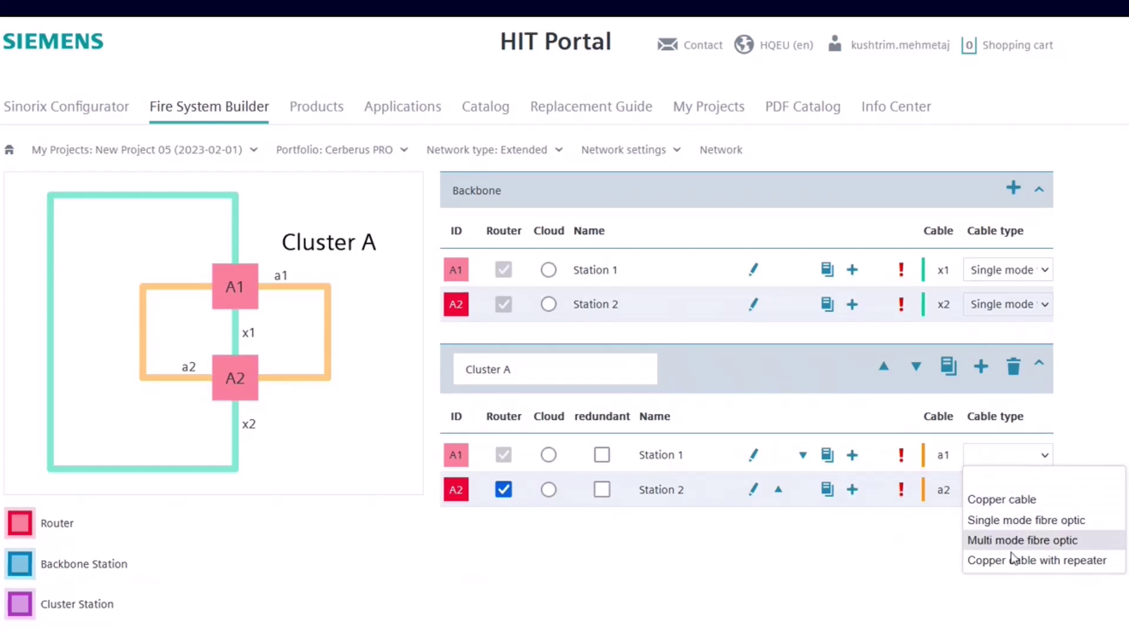
click(984, 496)
click(990, 490)
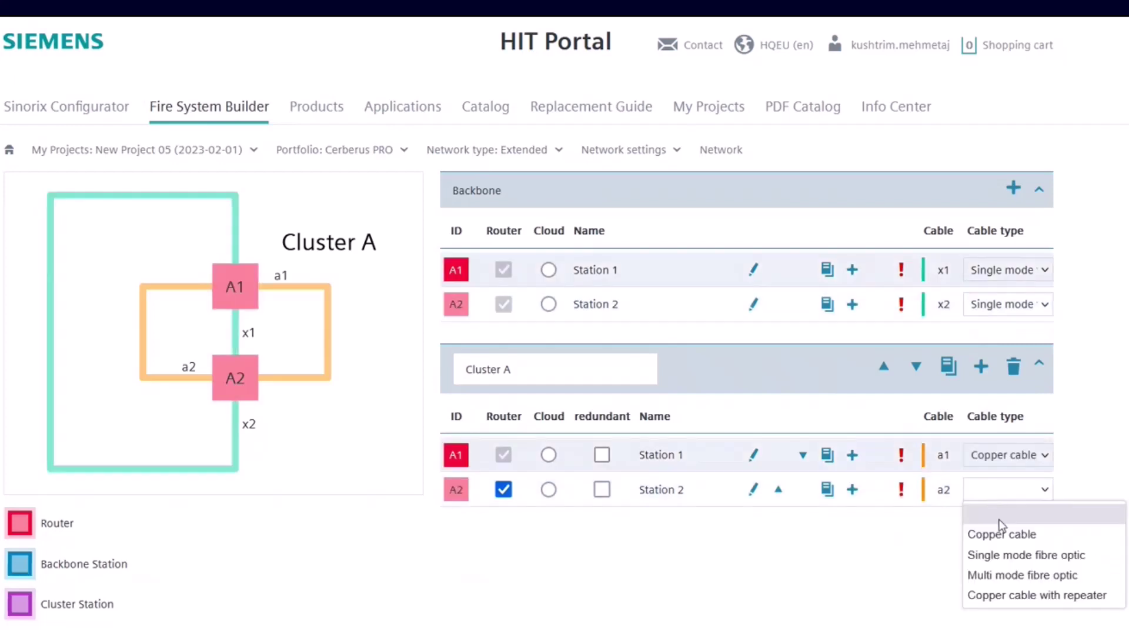
click(1002, 534)
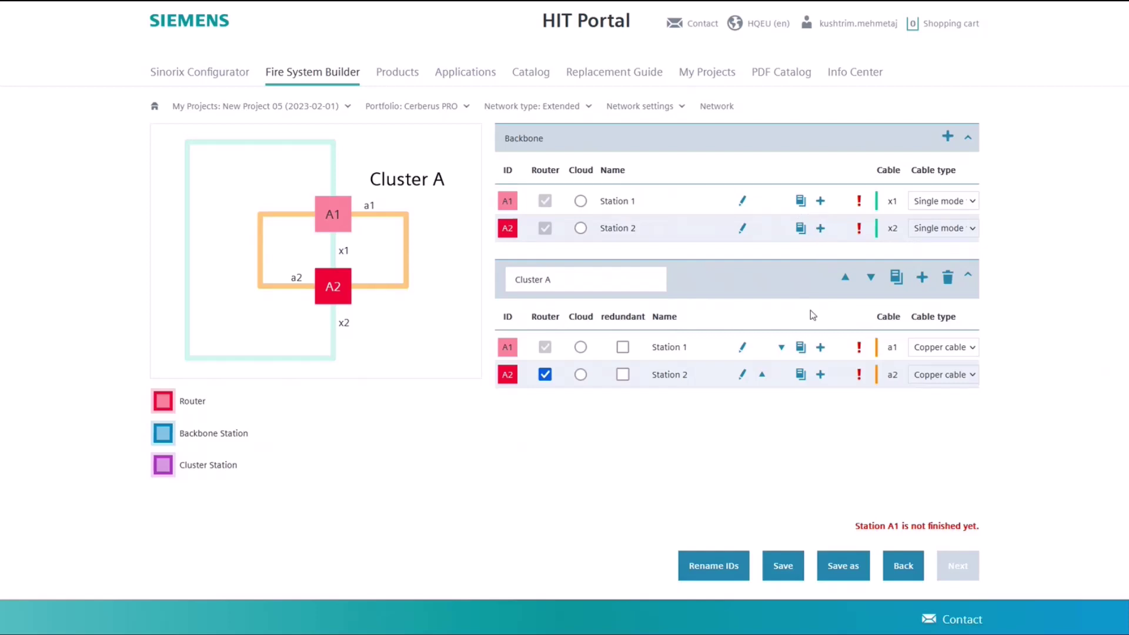
Copy Stations 1 and 2 into Cluster A, then drag the Station 1 copy onto the backbone as X3.
click(804, 347)
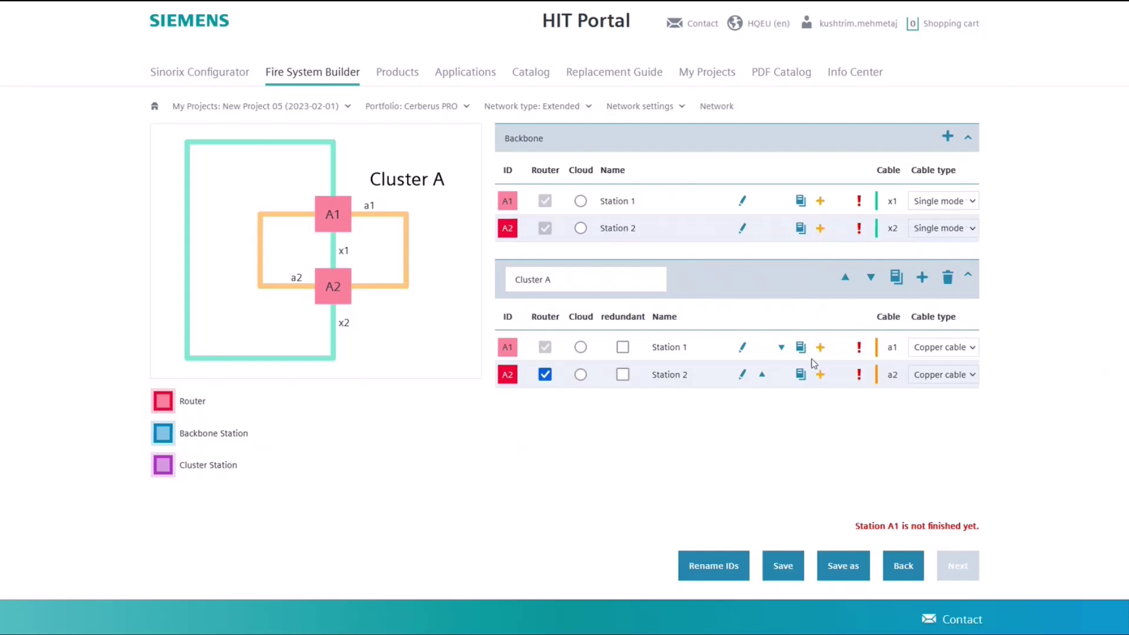
click(820, 377)
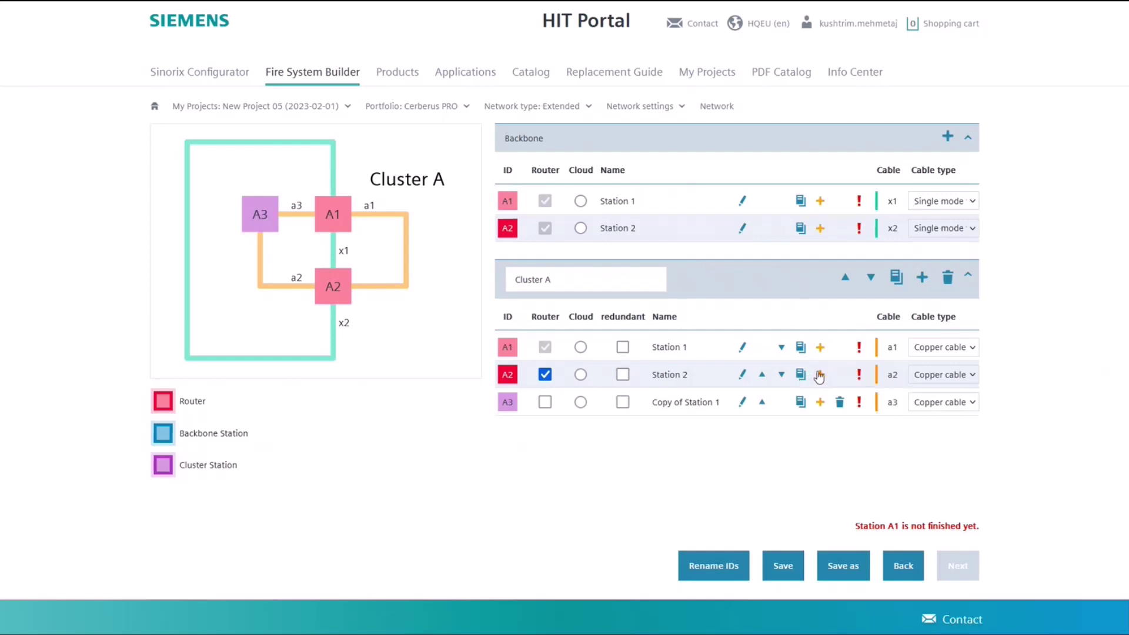
click(820, 376)
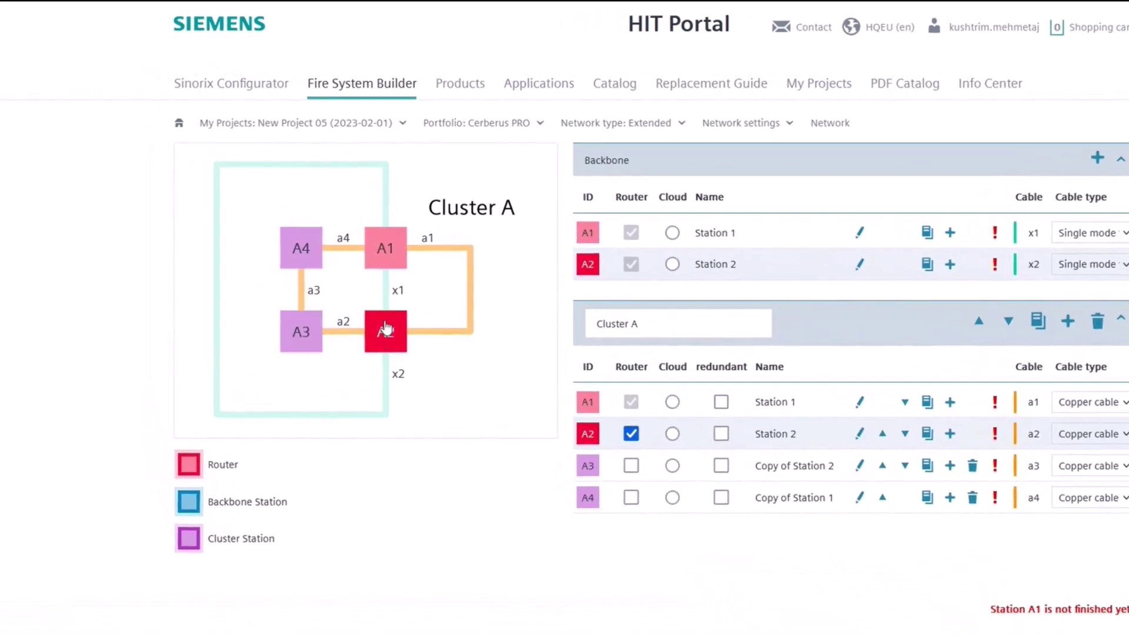
drag(296, 238, 285, 419)
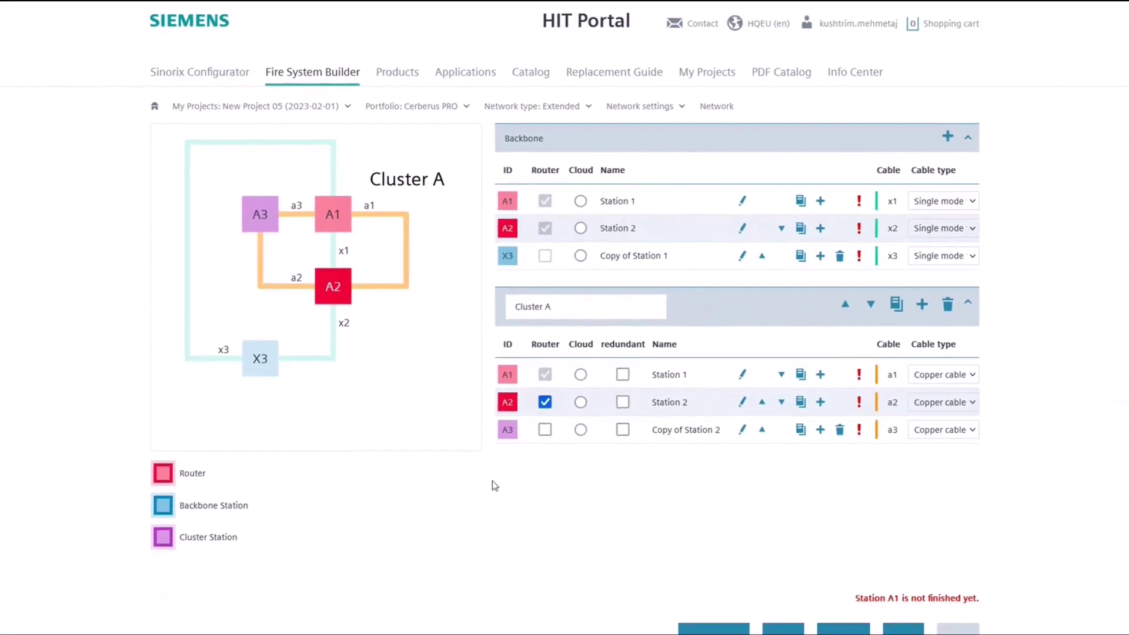
Copy Cluster A into Cluster B, give Station 1 the cloud connection, and add a backbone cluster.
click(897, 305)
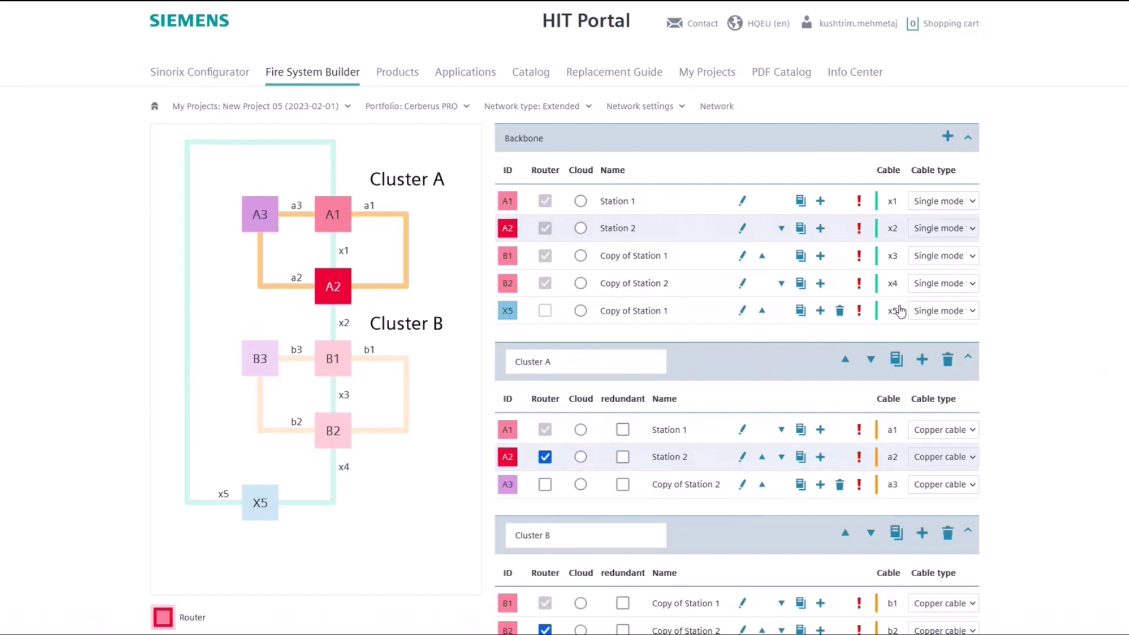
scroll(900, 311, down, 3)
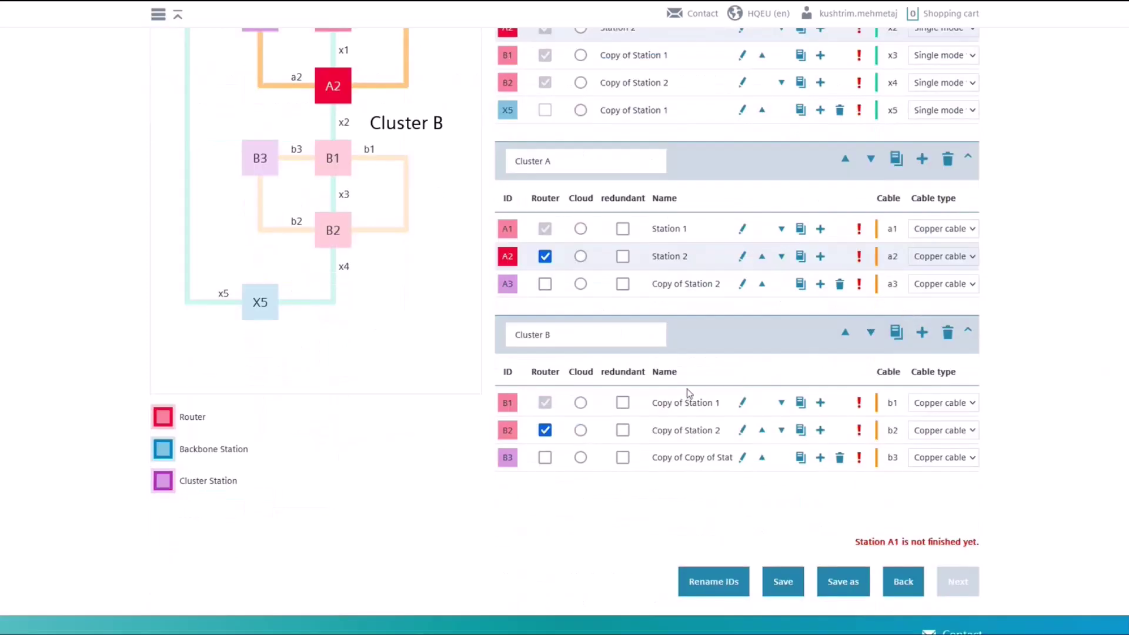
scroll(878, 427, up, 3)
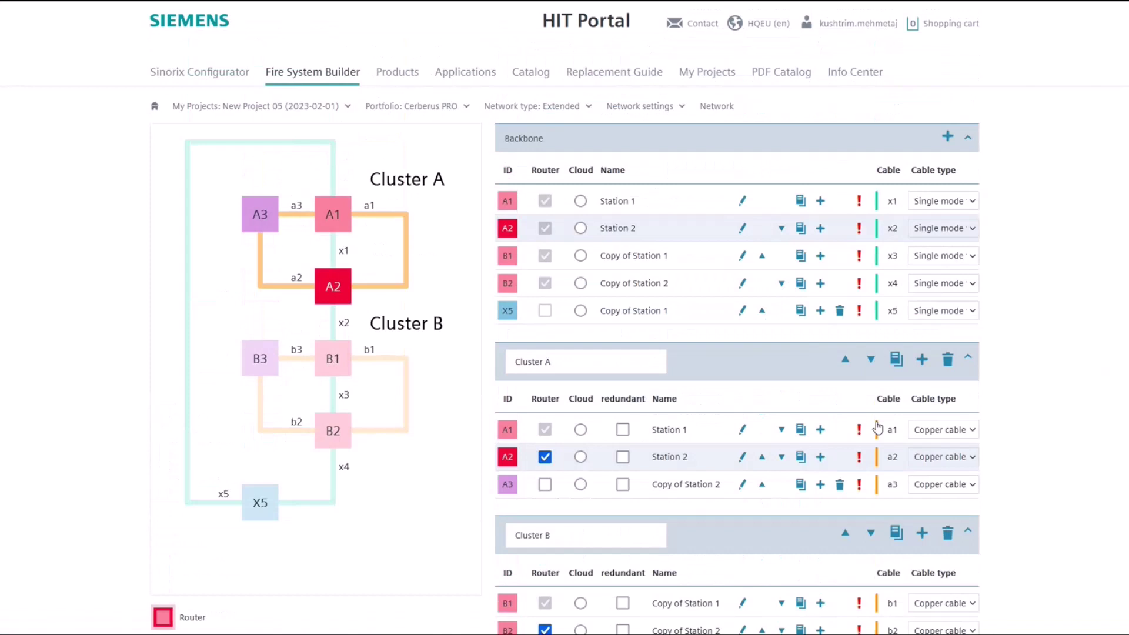
click(580, 430)
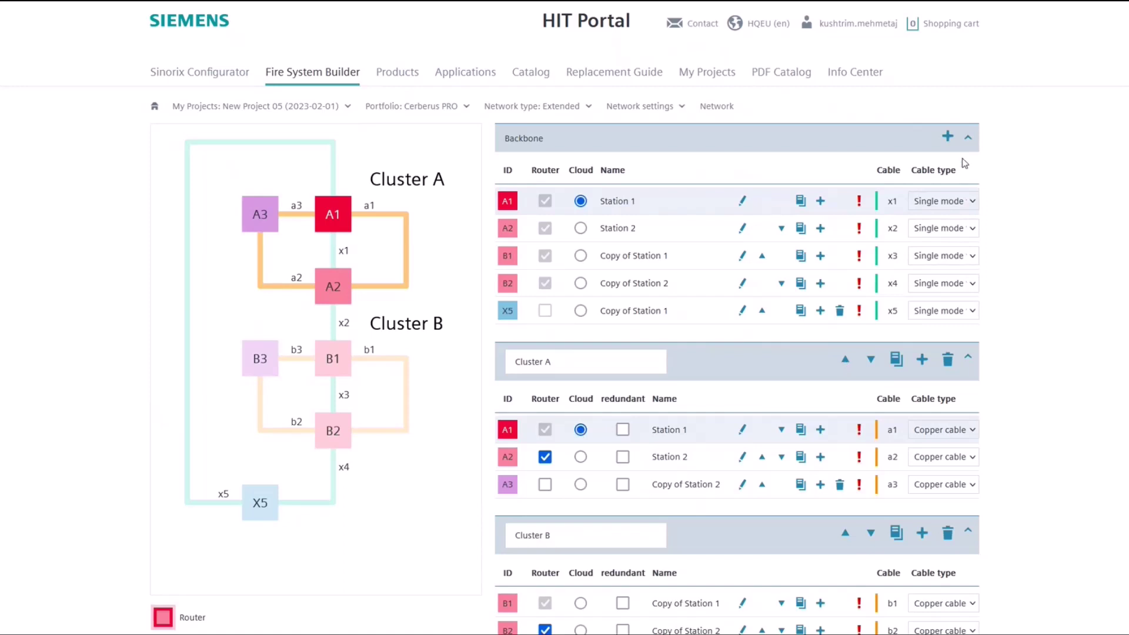
click(948, 137)
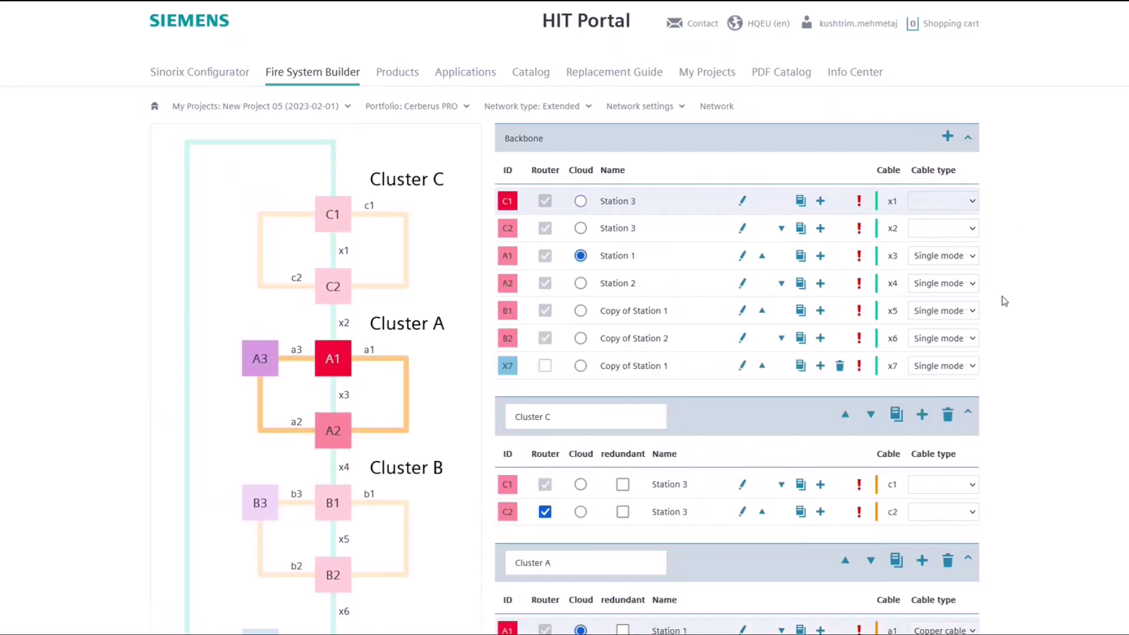
scroll(1010, 331, down, 3)
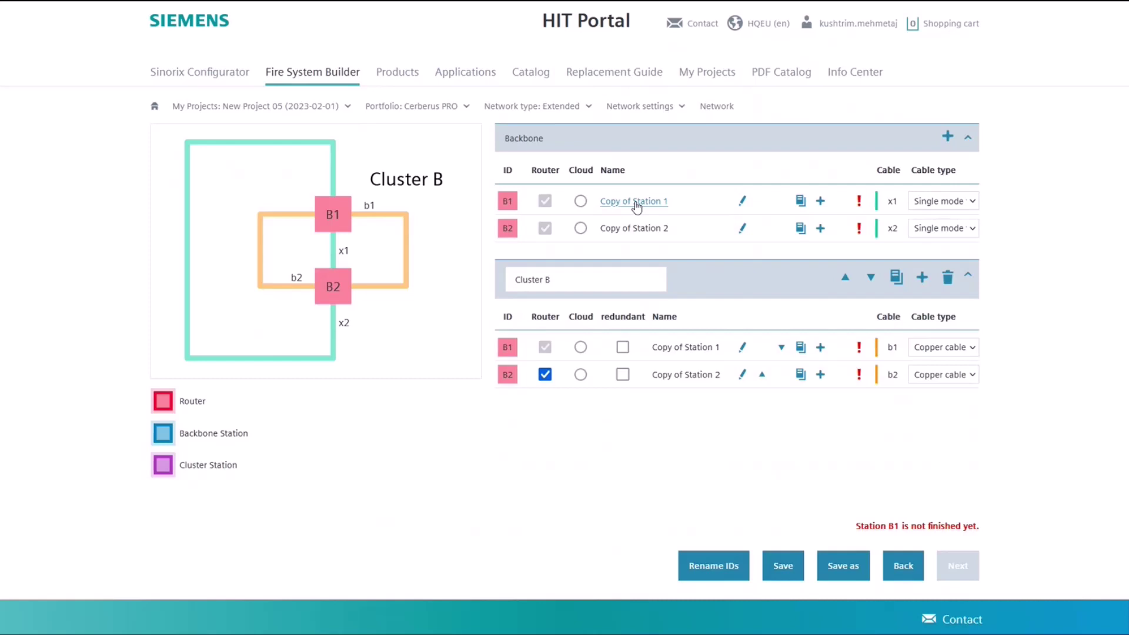
Set B1 standby 24, alarm 30, Loop 1 unshielded 2x0.6 cable, 1000 m long, 10 m to first device.
click(636, 203)
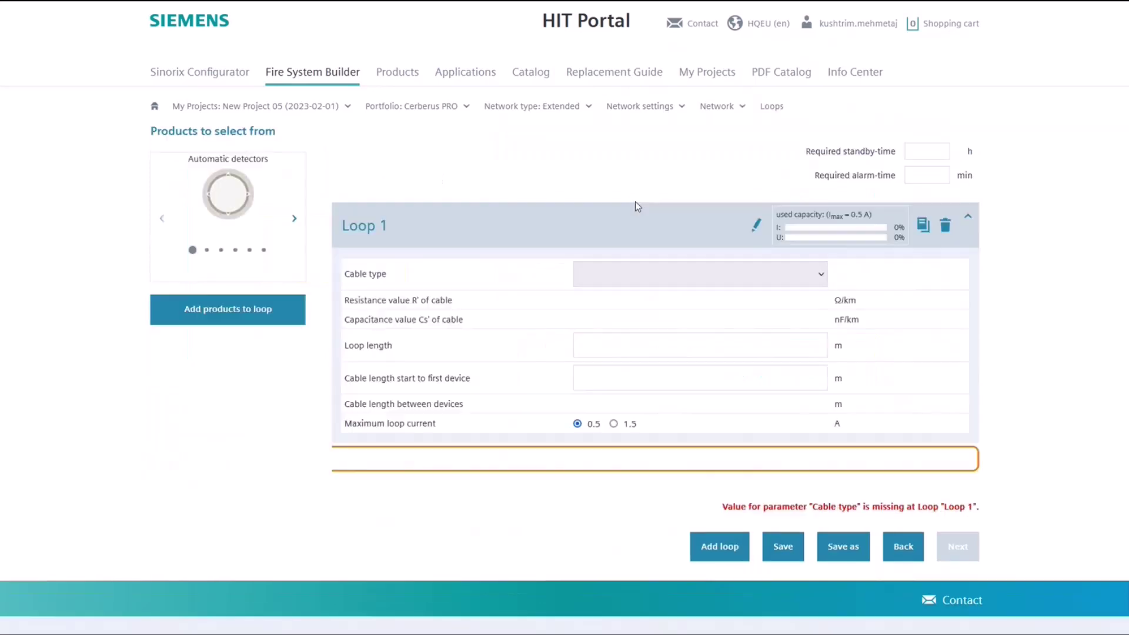
click(923, 156)
text(24)
key(Tab)
text(30)
click(764, 274)
click(743, 313)
click(711, 378)
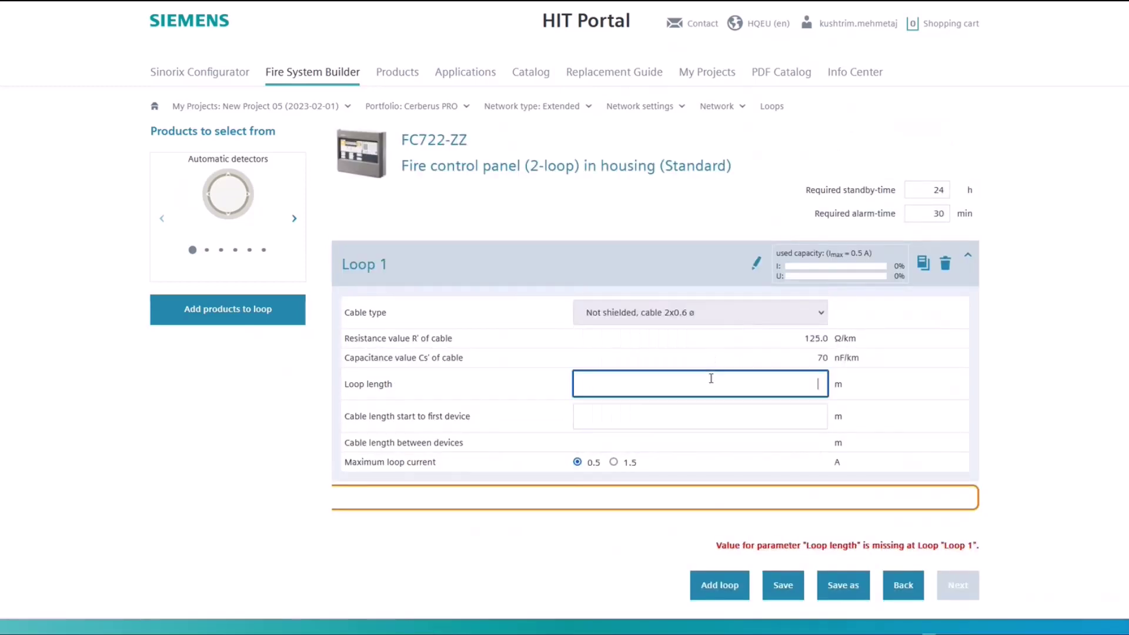
text(1000)
click(707, 408)
text(10)
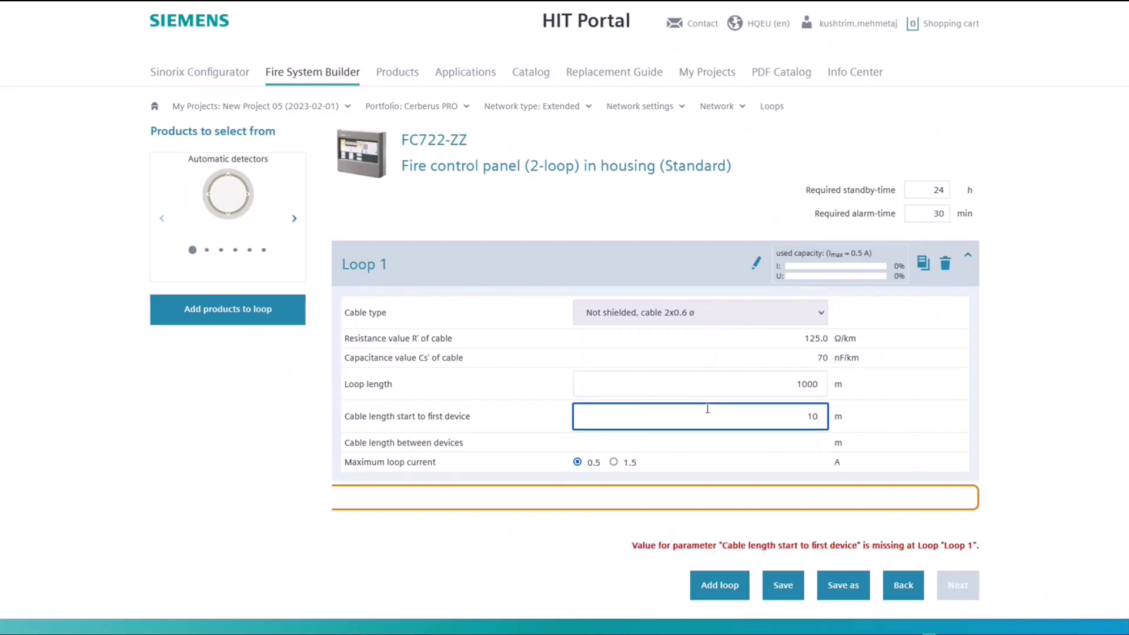
click(842, 463)
Step through the panel page, calculation details and product list, then return to the network.
click(958, 585)
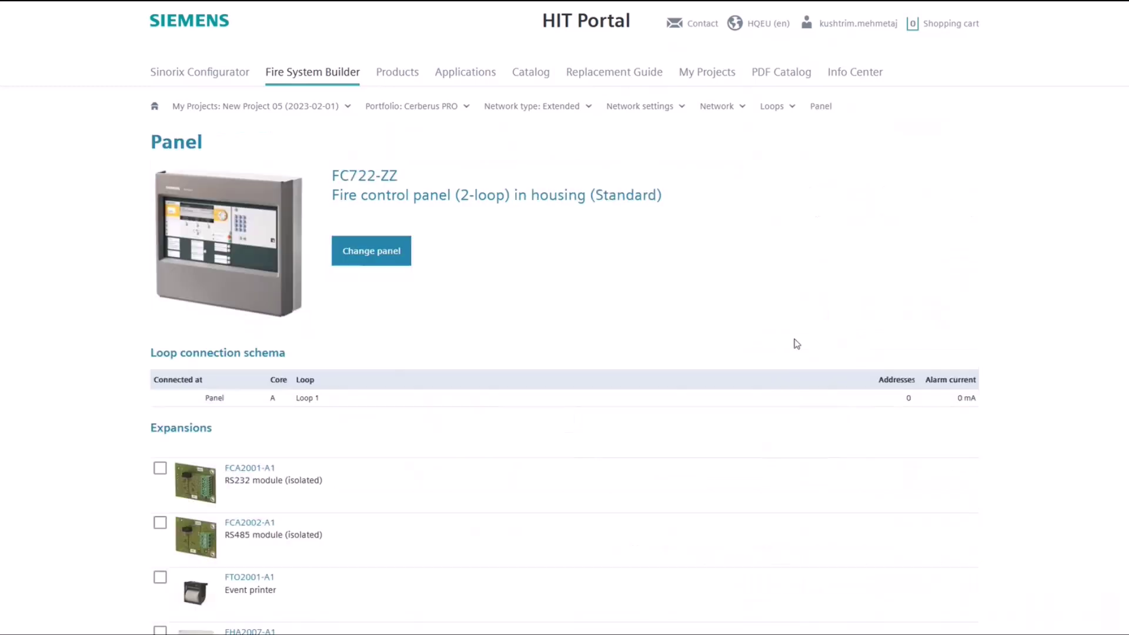
scroll(487, 281, down, 15)
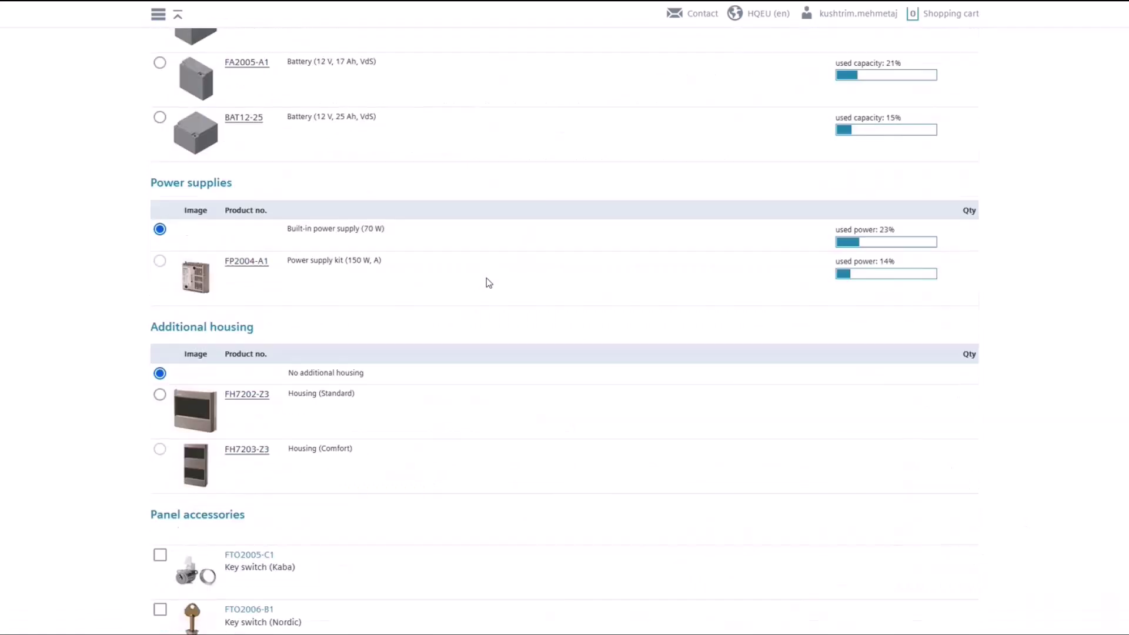
scroll(488, 282, down, 10)
click(948, 436)
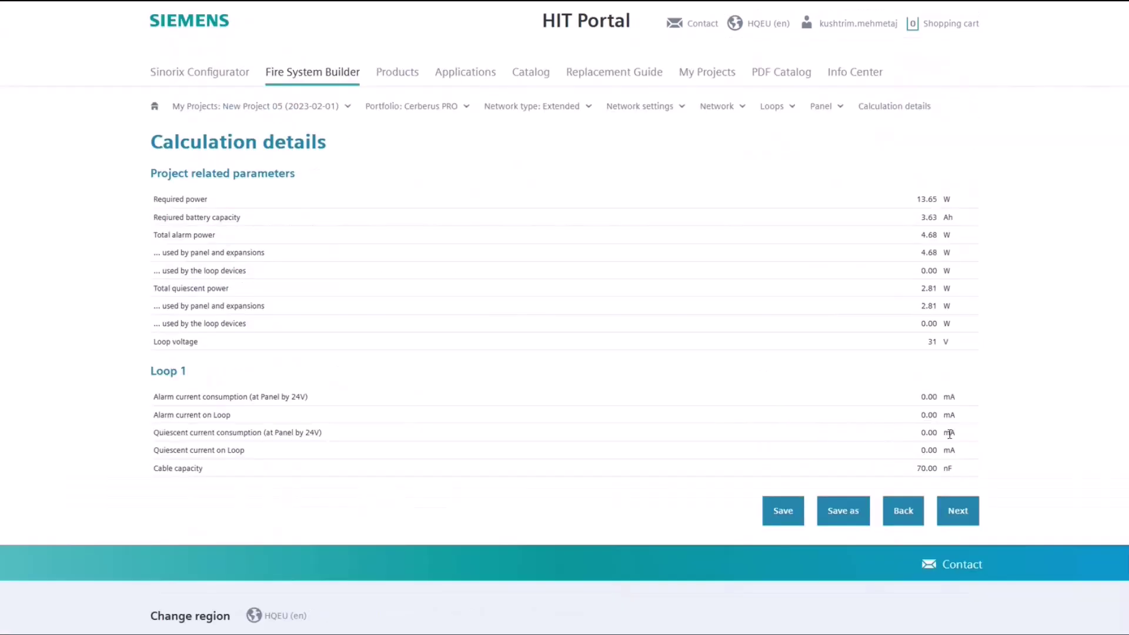
click(951, 507)
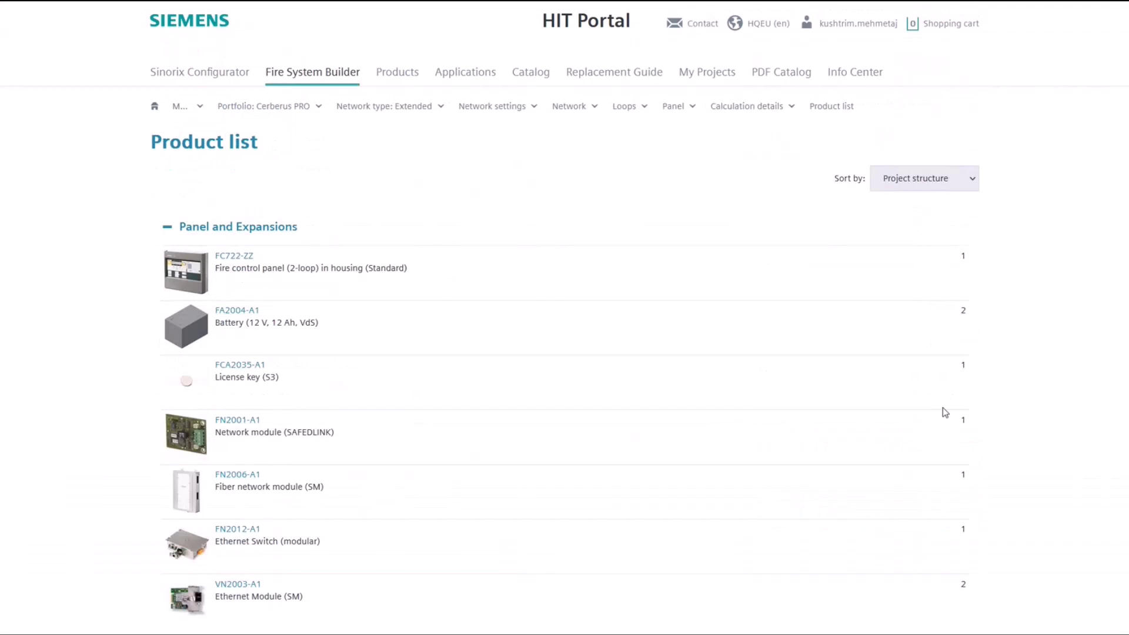
scroll(943, 409, down, 10)
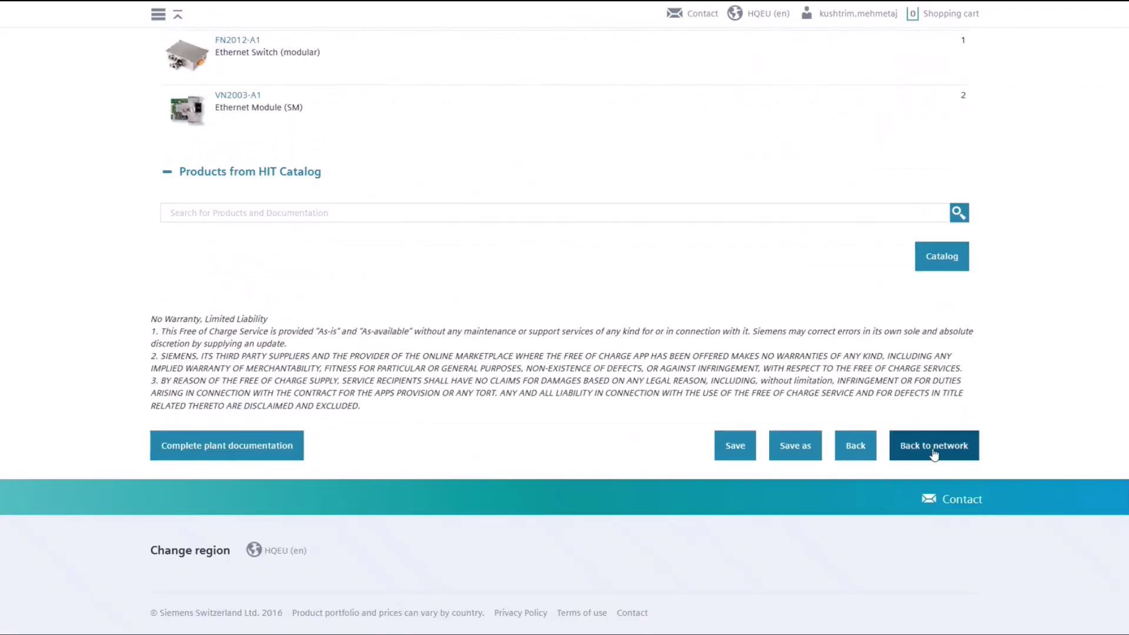
click(934, 451)
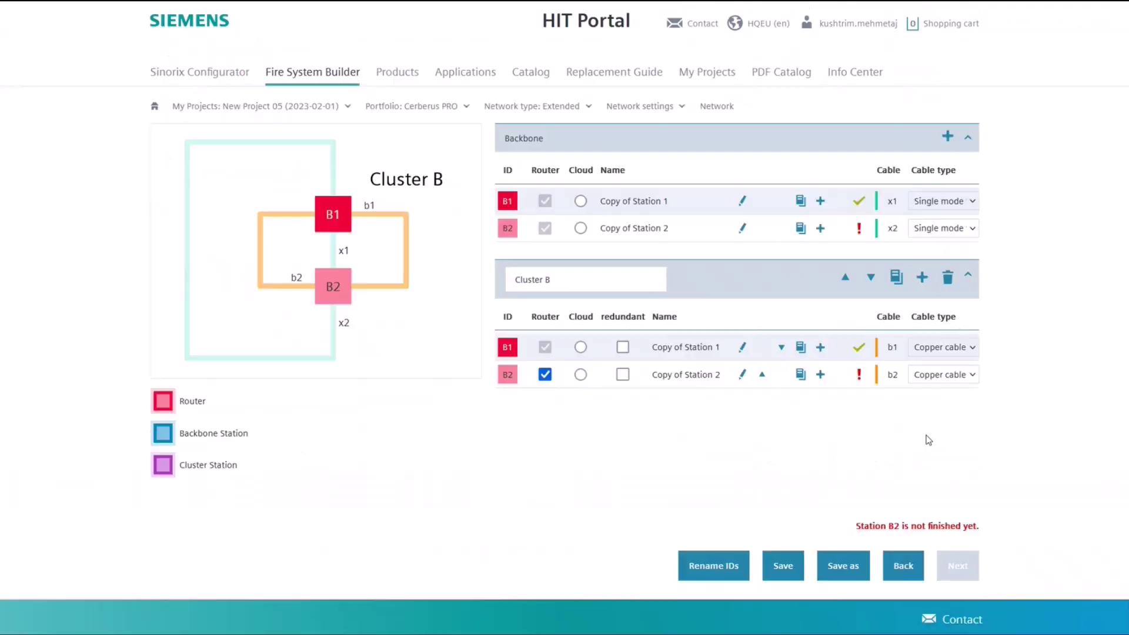
Copy backbone station B1 into Cluster B and make the copy B2 a router.
click(800, 201)
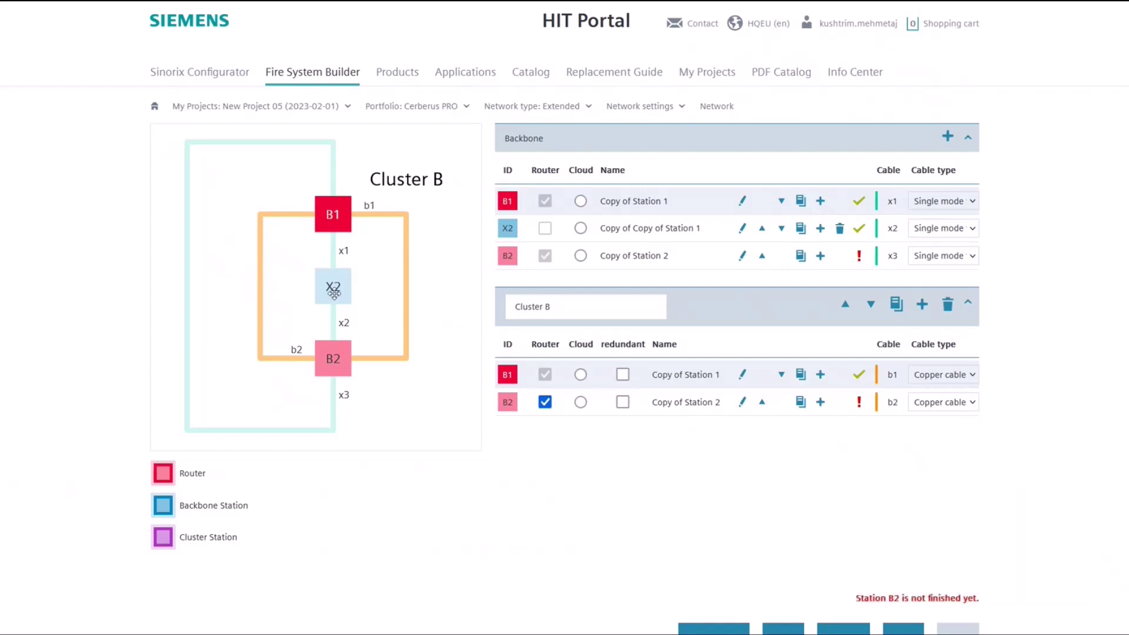
drag(338, 298, 399, 362)
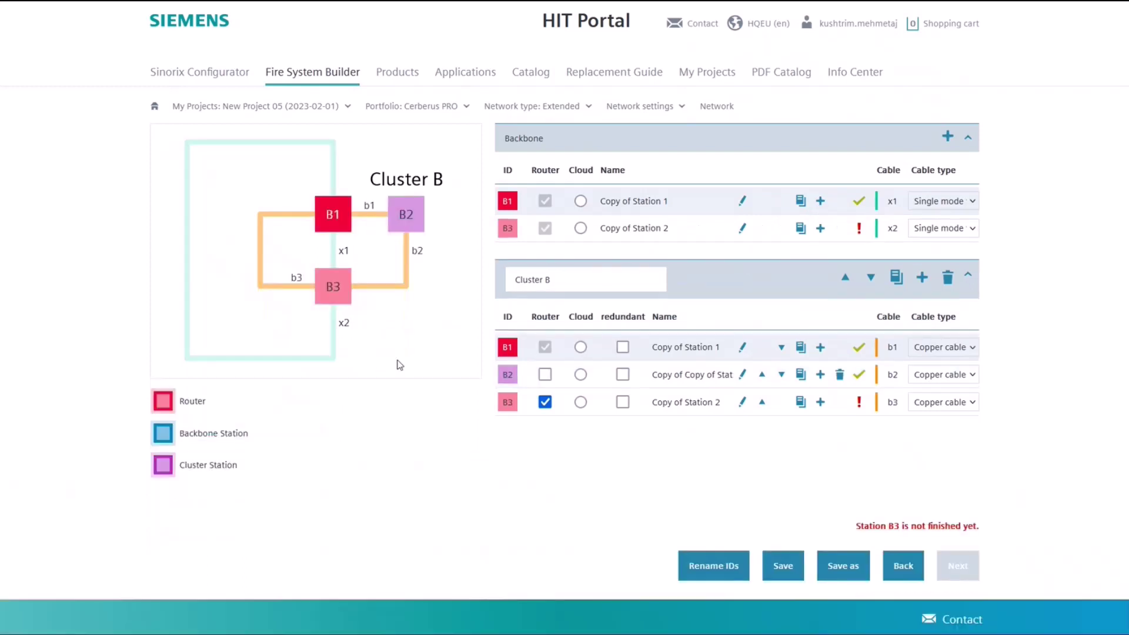
click(545, 375)
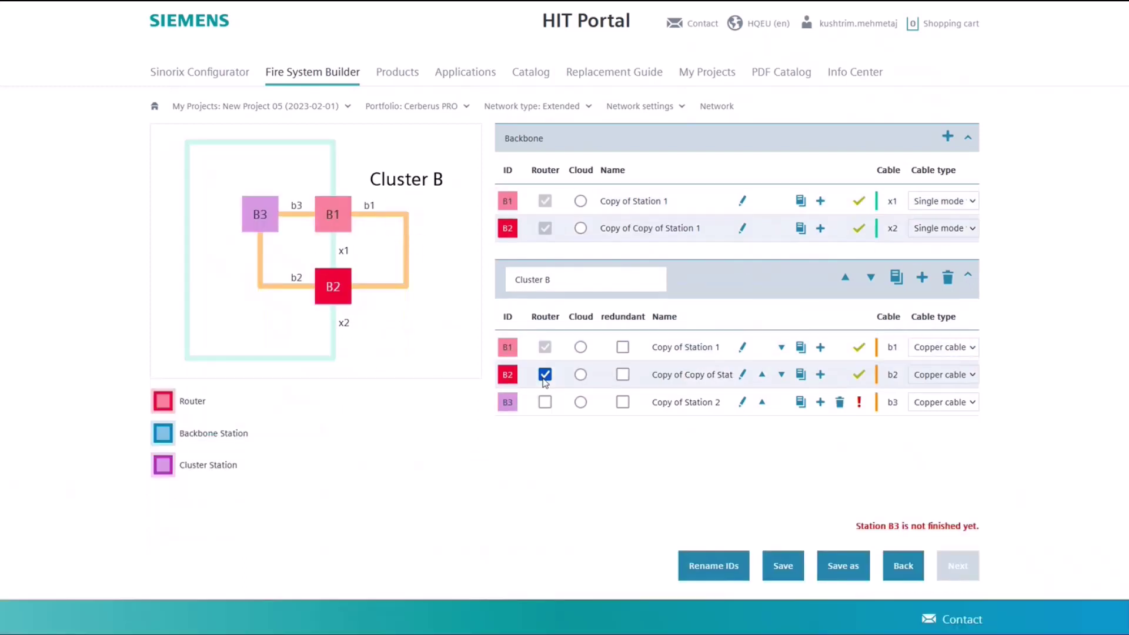
Delete the old Station 2 copy B3 and make B1 the cloud station.
click(782, 349)
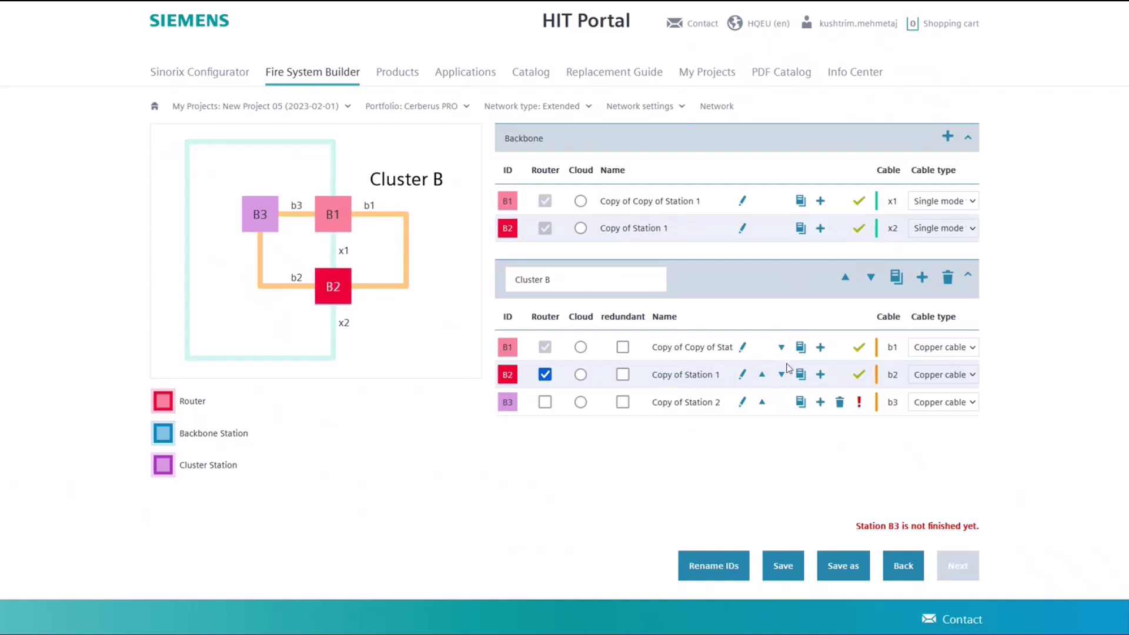
click(840, 403)
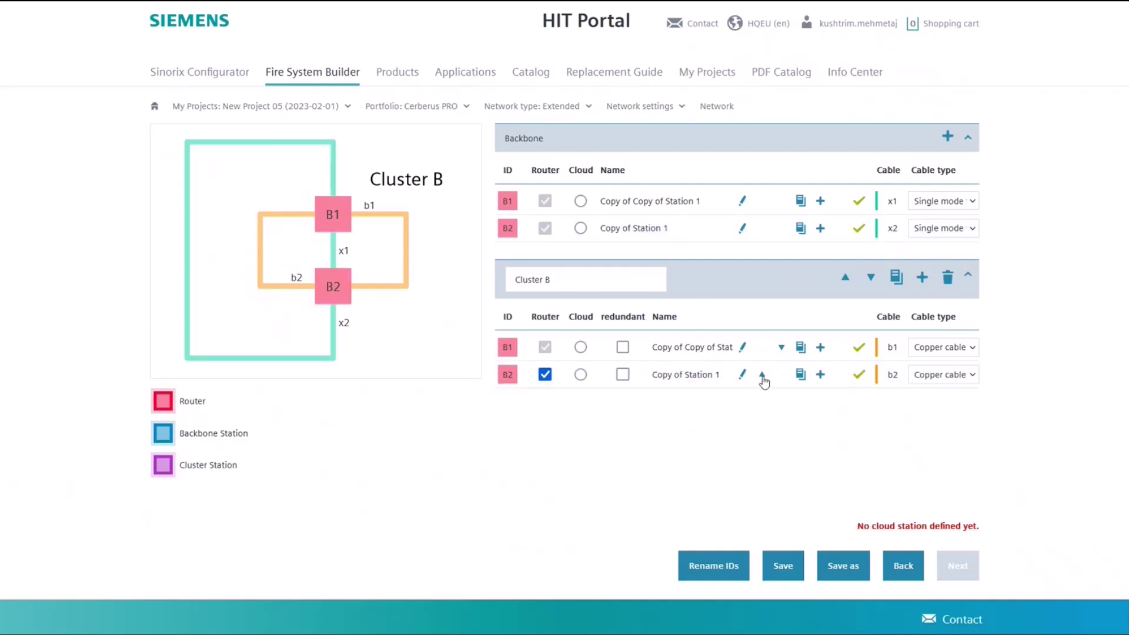
click(763, 375)
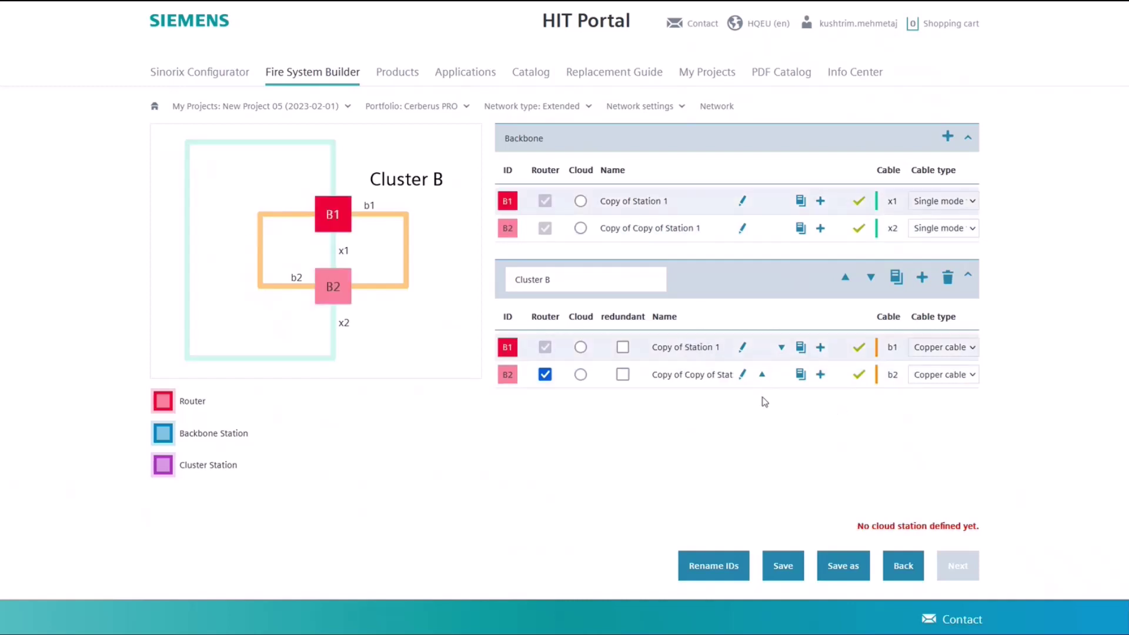
click(582, 349)
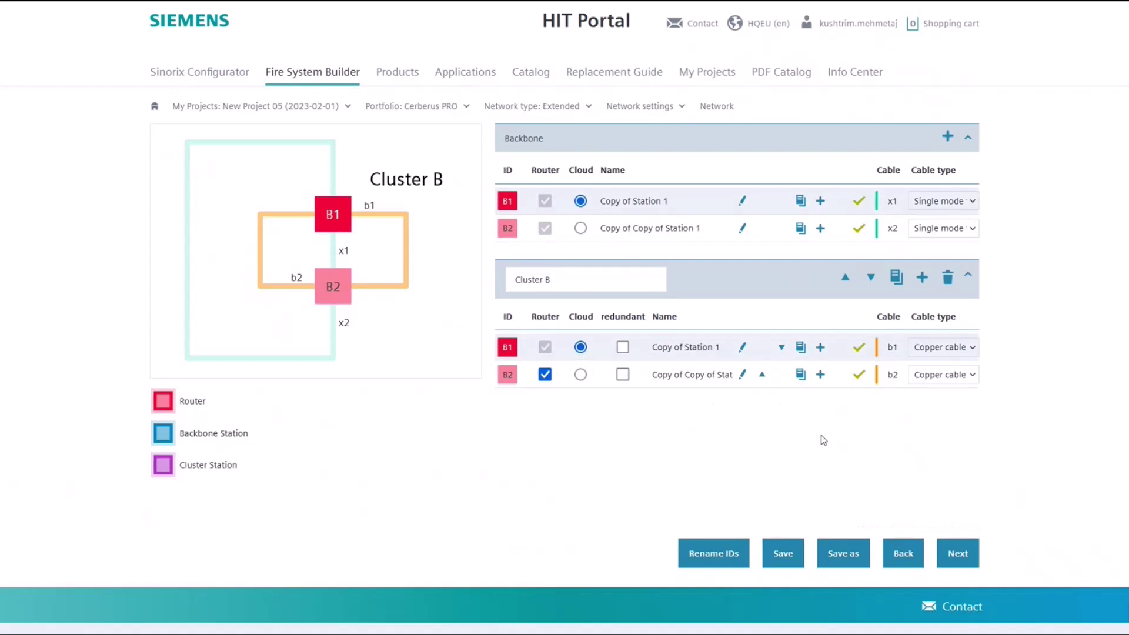
click(951, 543)
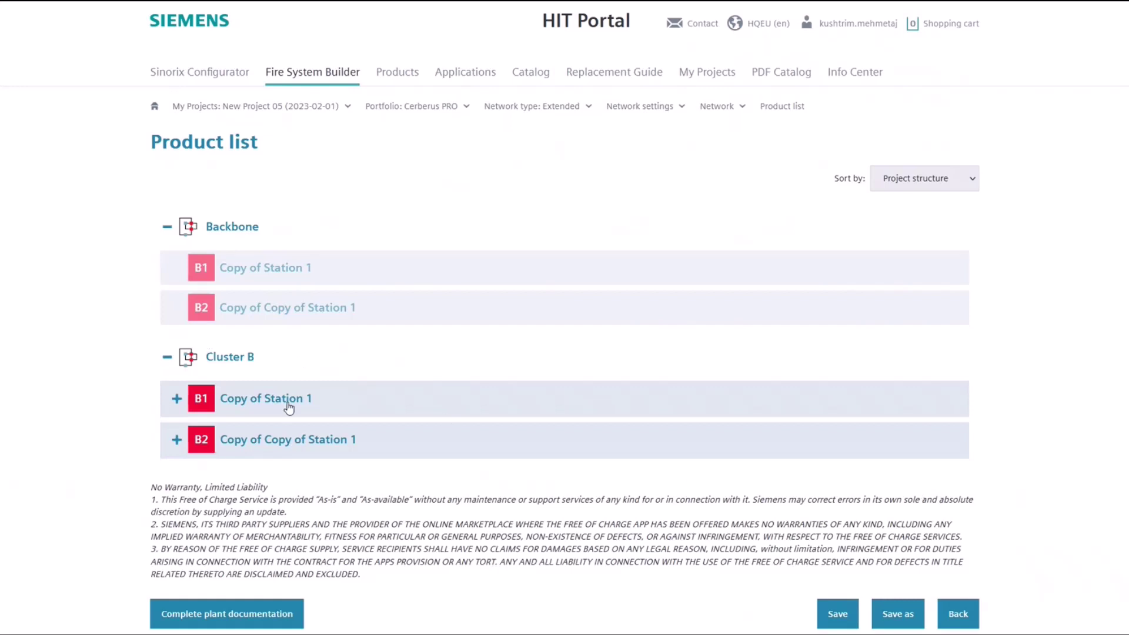
click(177, 400)
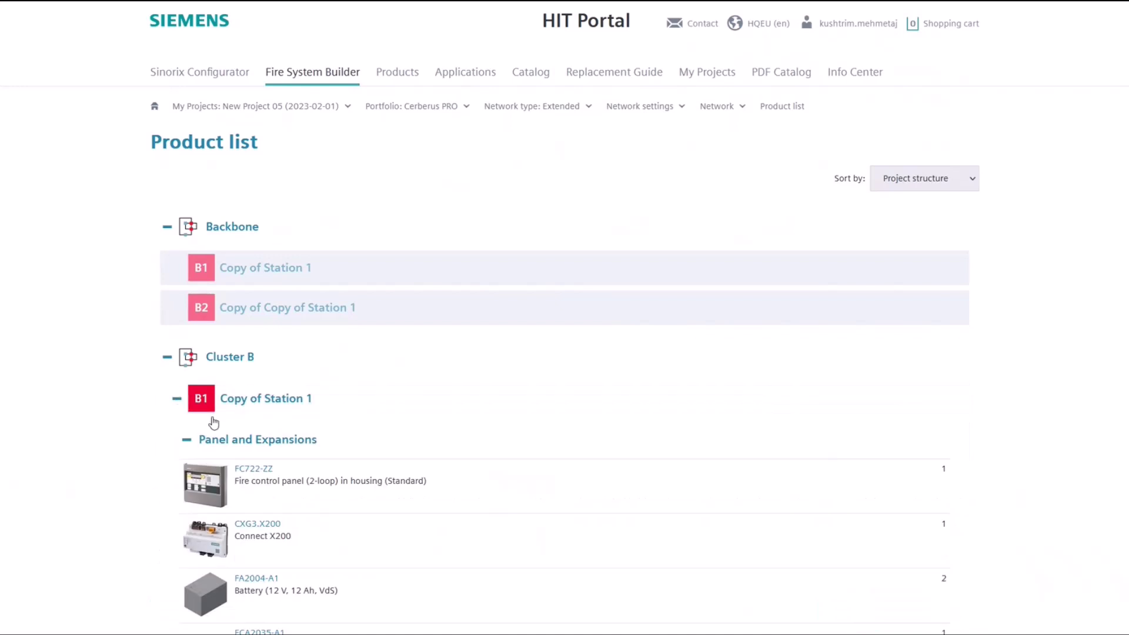
scroll(214, 422, down, 3)
scroll(214, 423, down, 5)
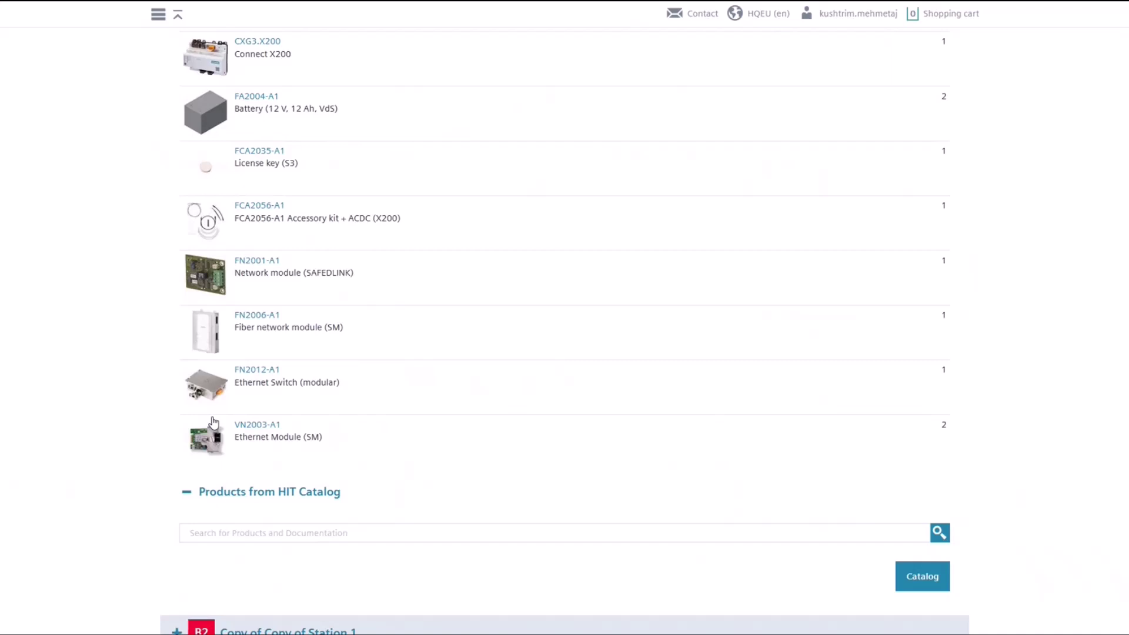
scroll(213, 423, up, 5)
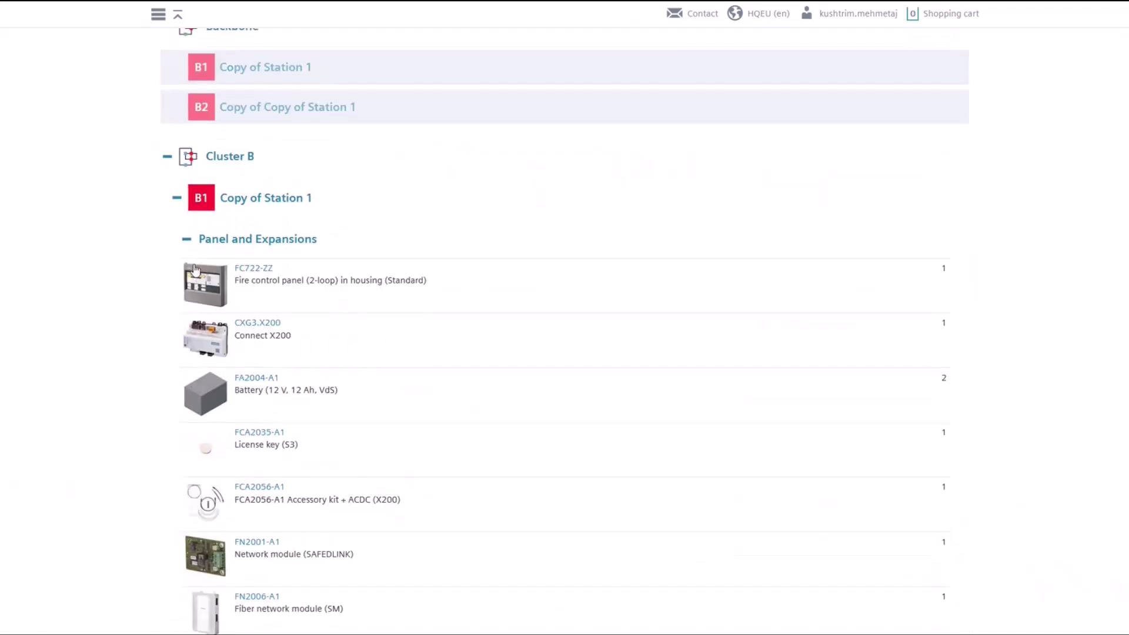
click(186, 239)
click(188, 282)
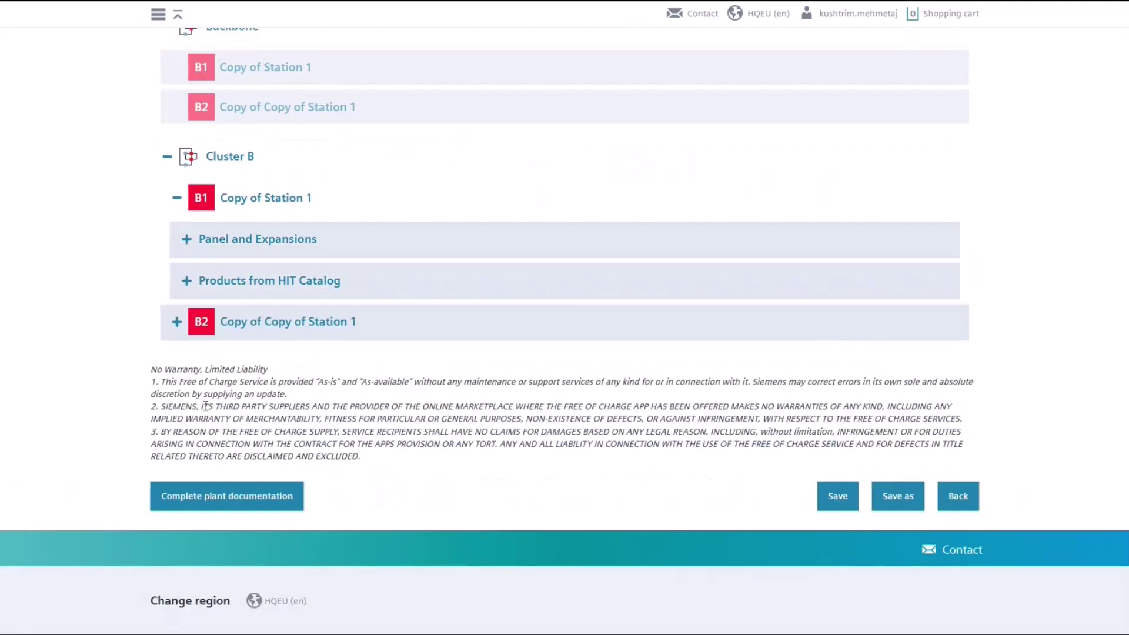
click(217, 496)
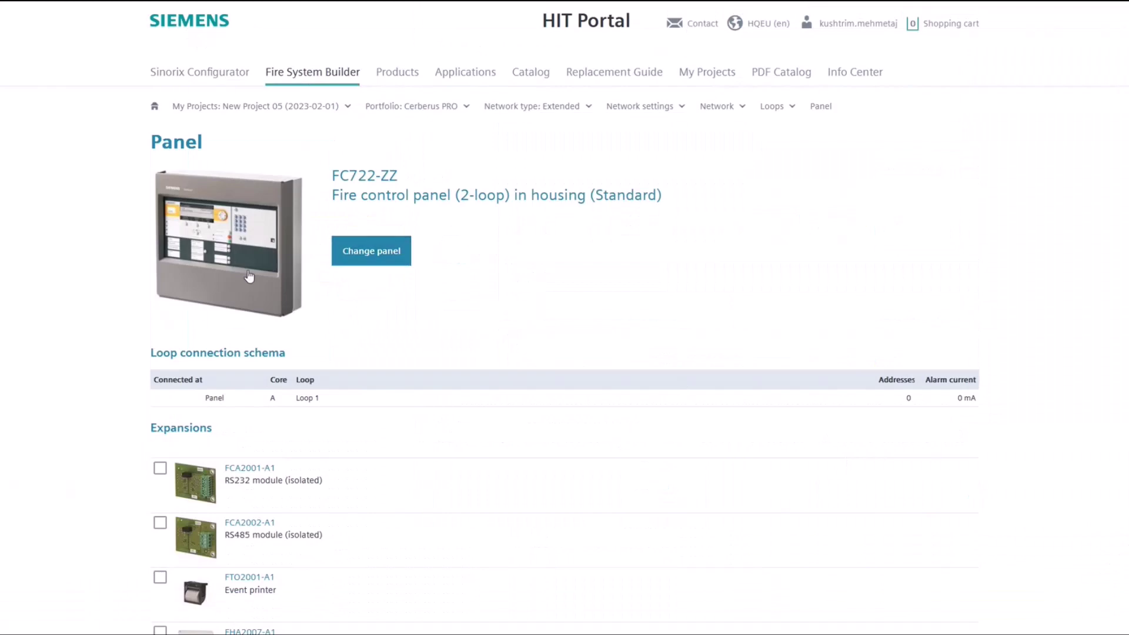
scroll(248, 277, down, 3)
scroll(248, 277, down, 7)
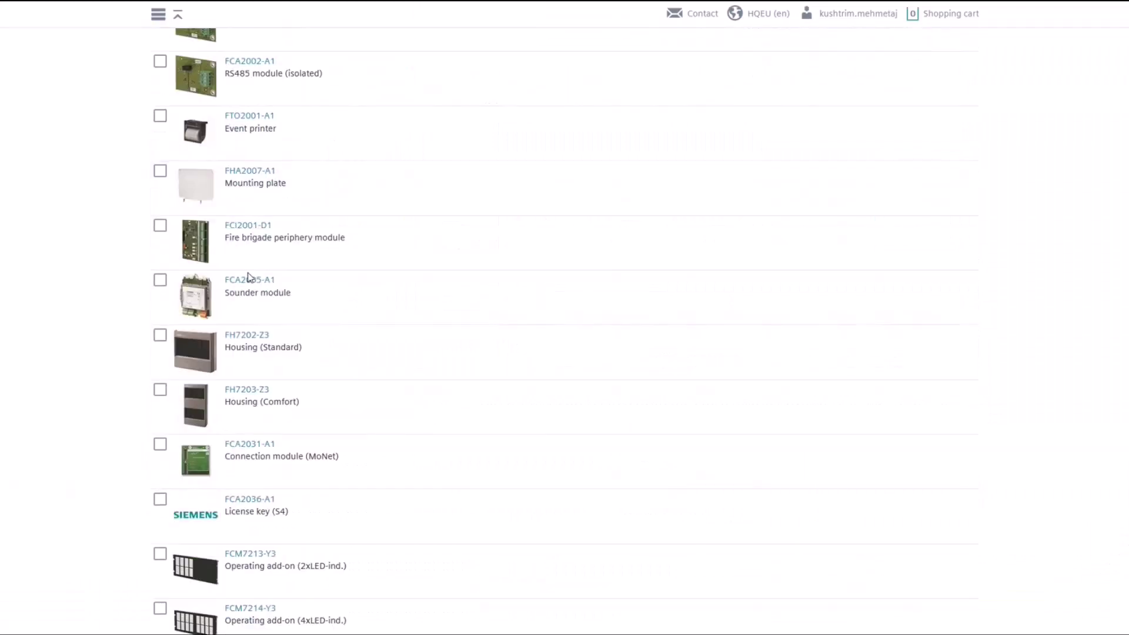
scroll(247, 277, down, 7)
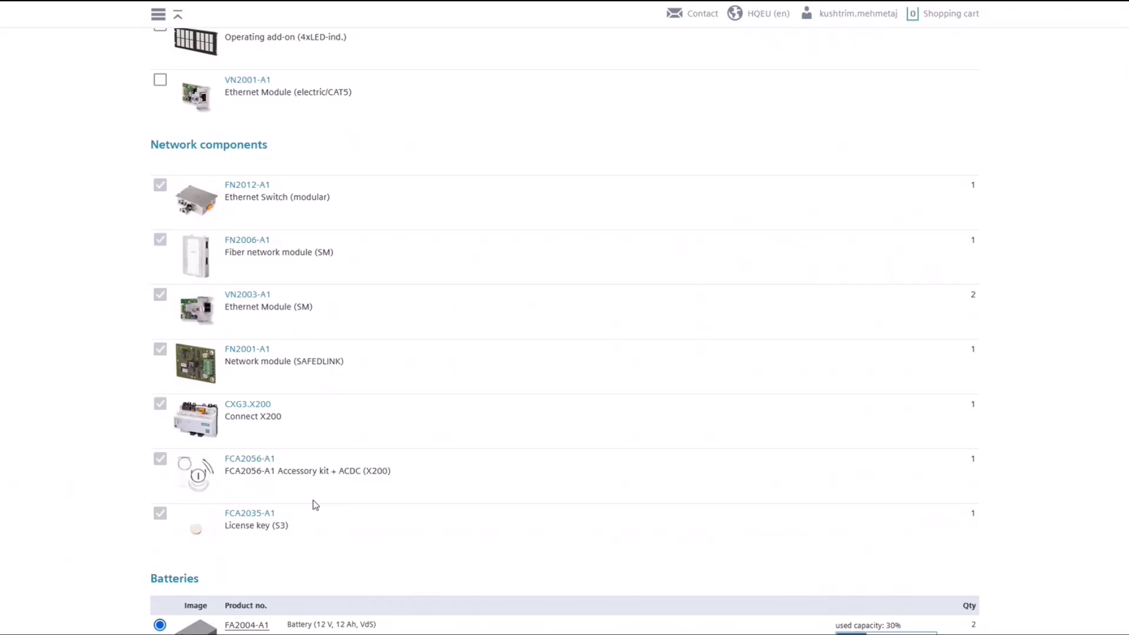
scroll(315, 505, down, 20)
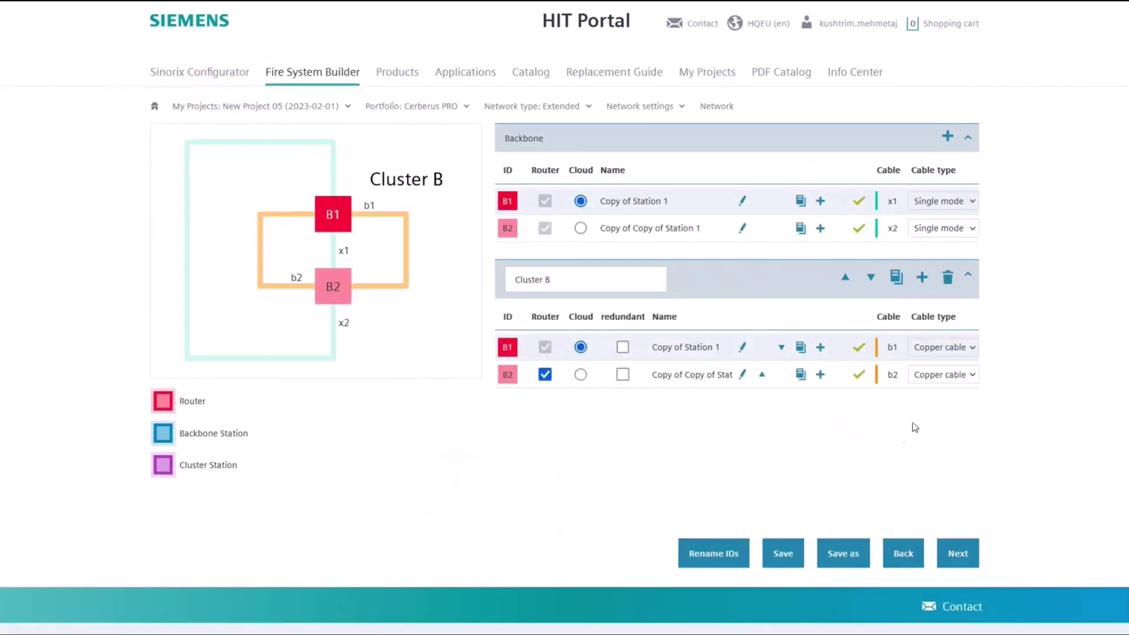
Save the project, then rename stations B1 and B2 to 'Building 1' and 'Building 2'.
click(785, 555)
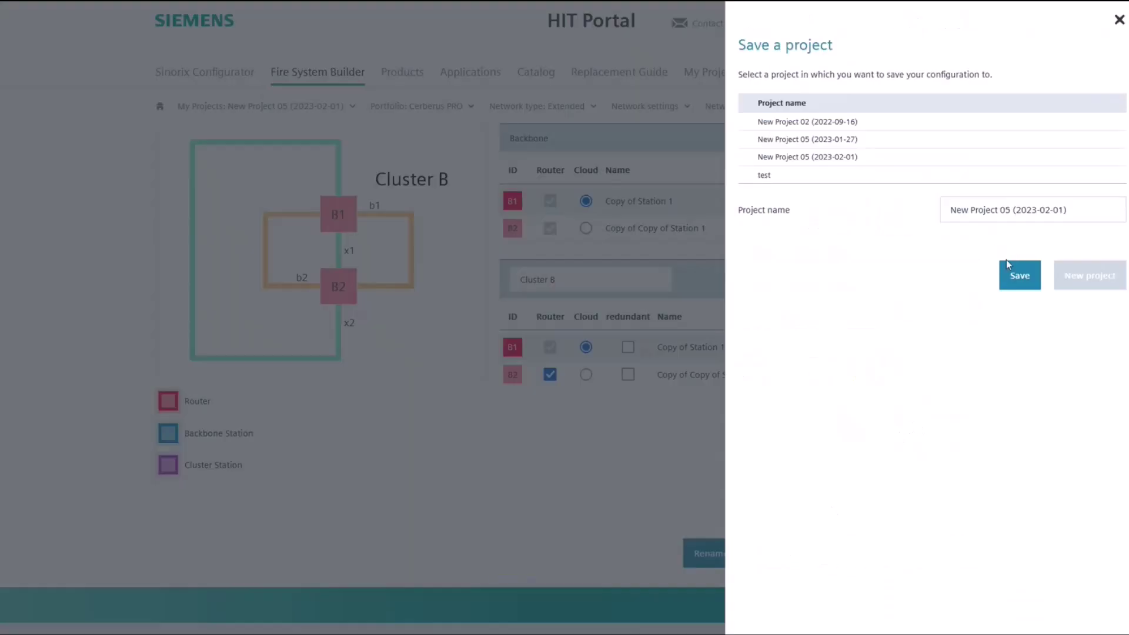
click(1120, 20)
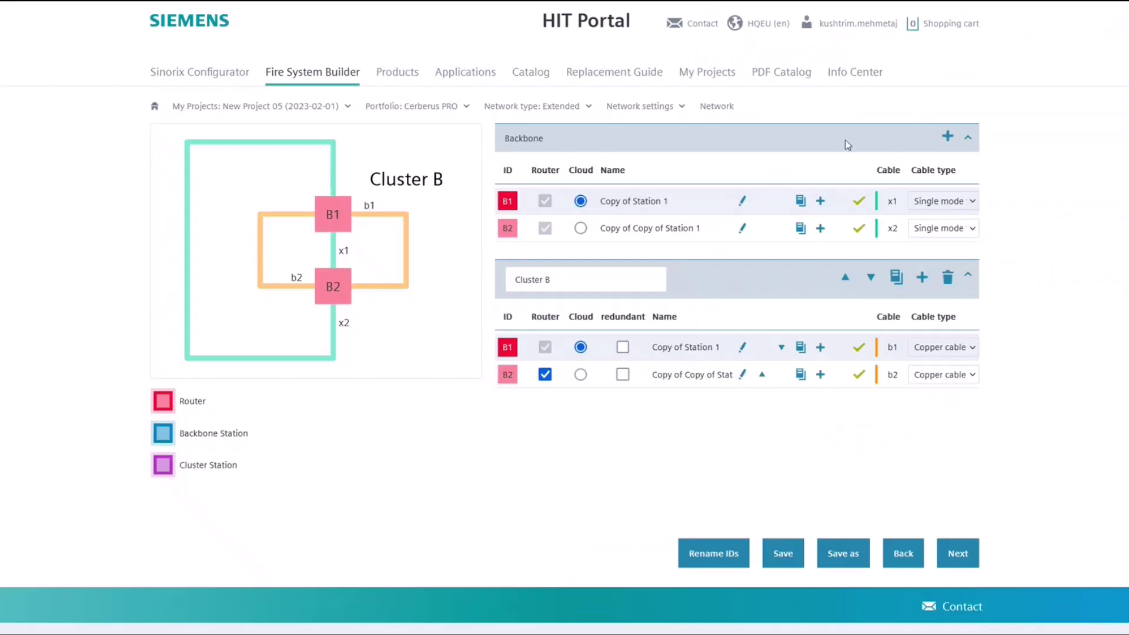
click(742, 201)
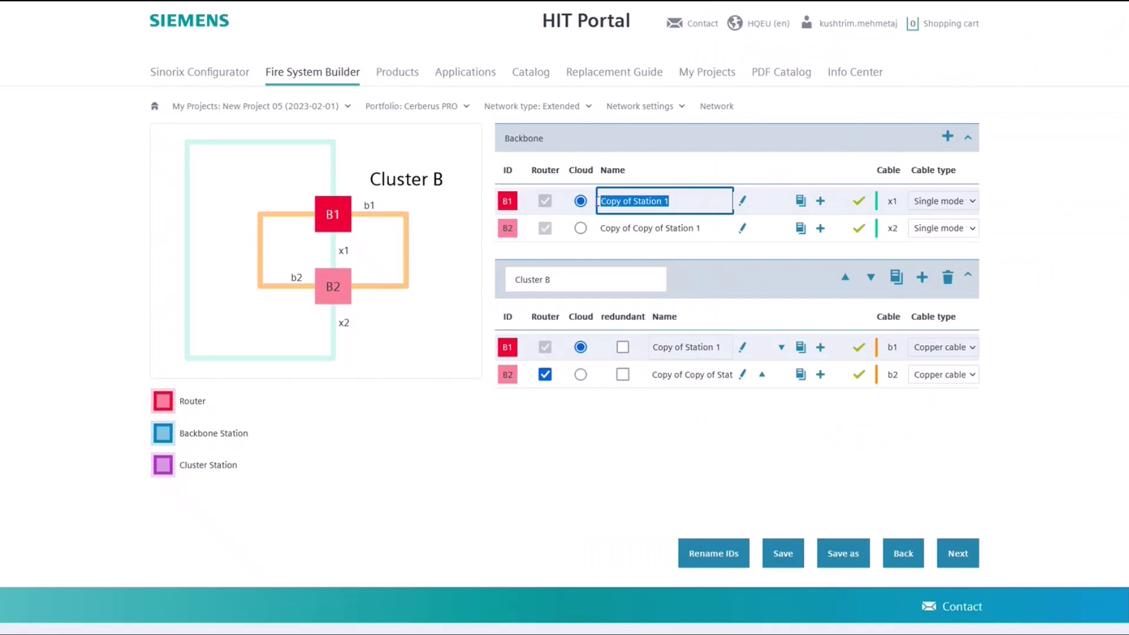
text(Bui)
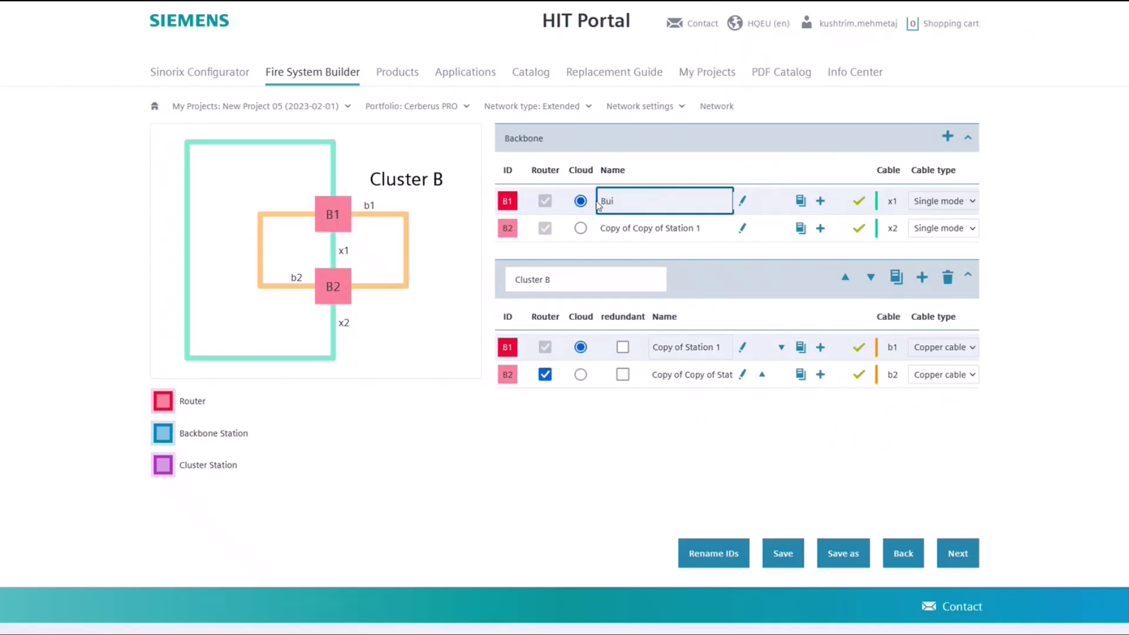
text(lding 1)
key(Return)
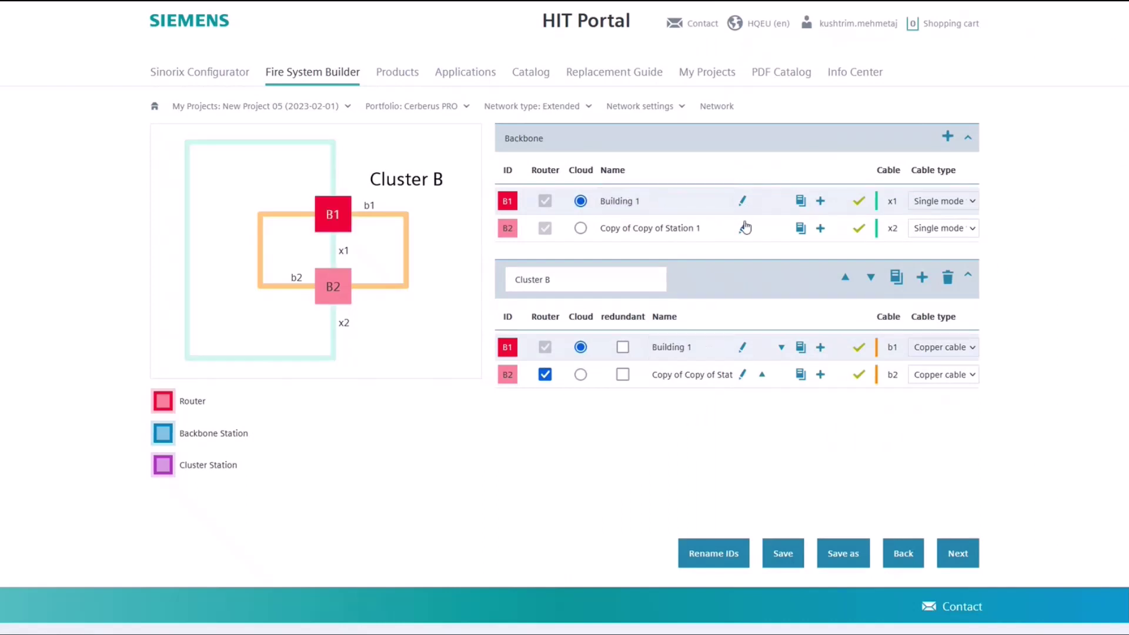
click(743, 228)
text(Building 2)
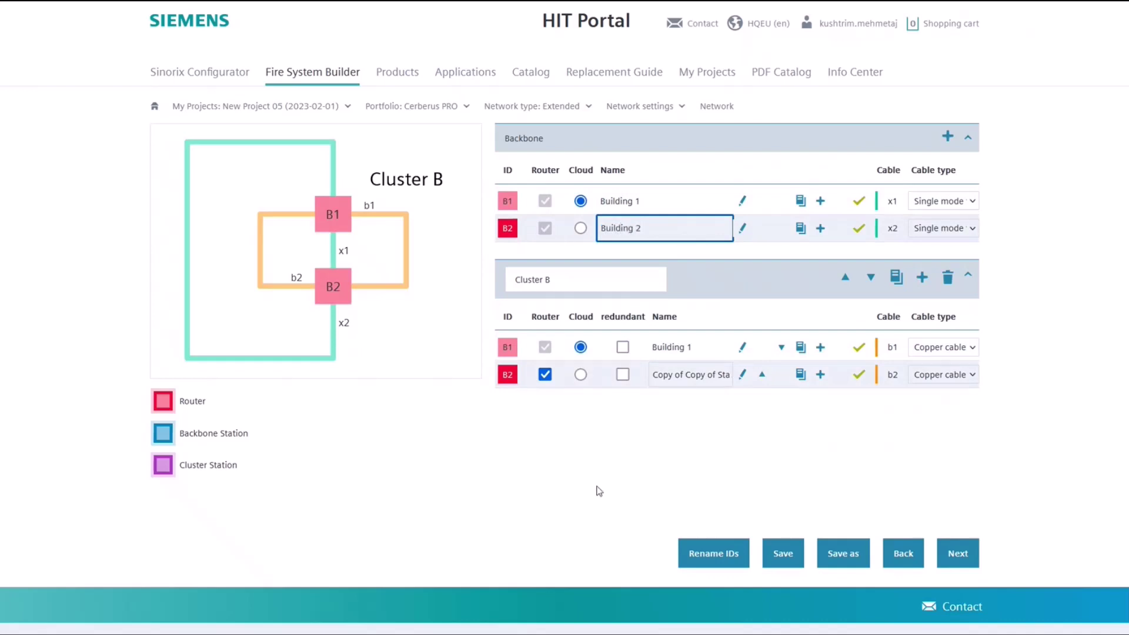
click(599, 490)
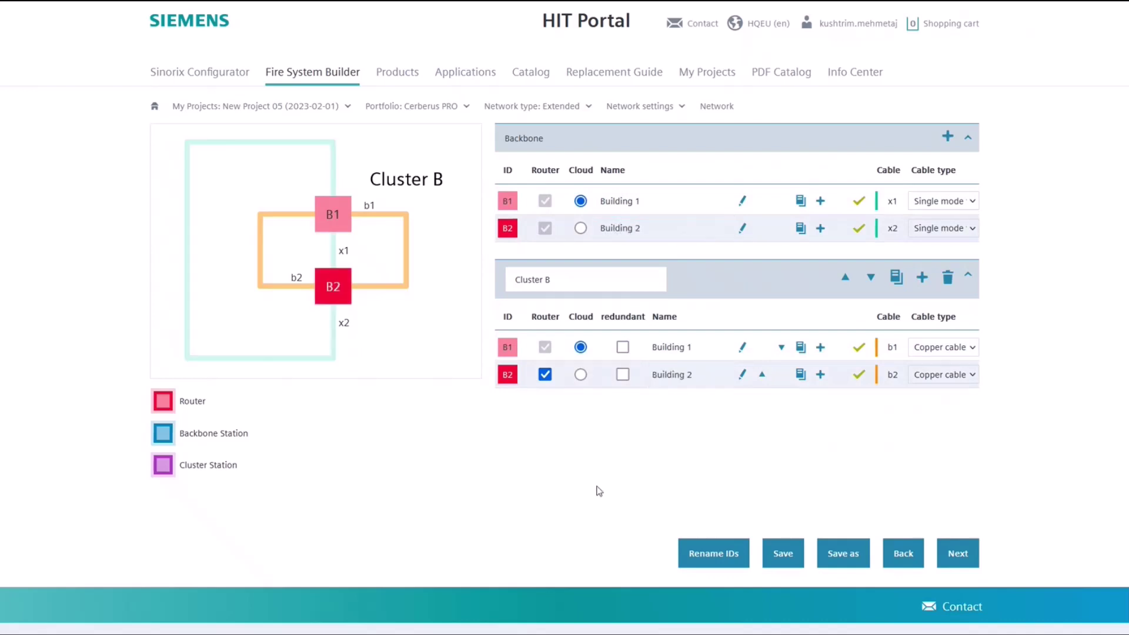